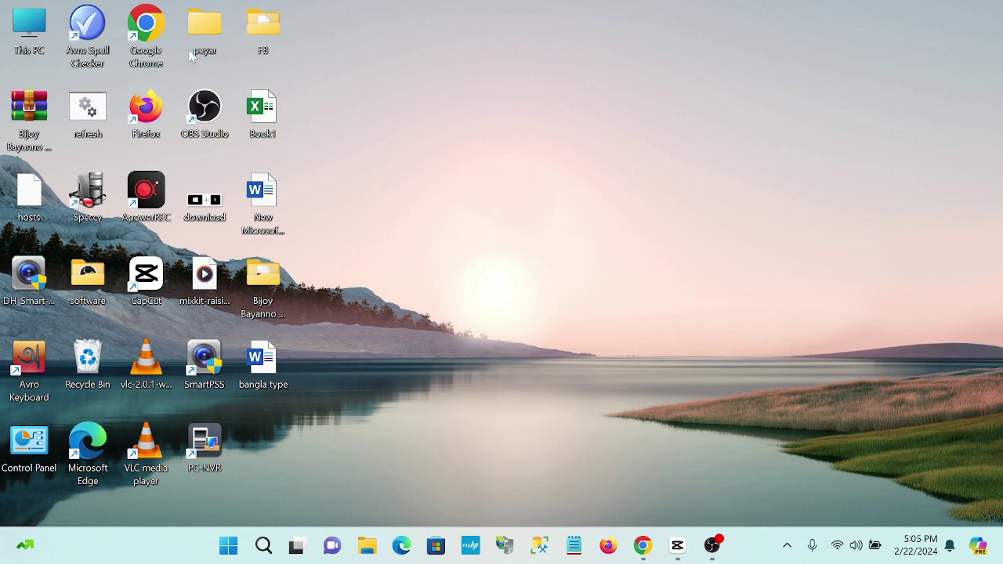
# - Open the folder C:\Windows\System32\drivers\etc from This PC
pyautogui.doubleClick(29, 33)
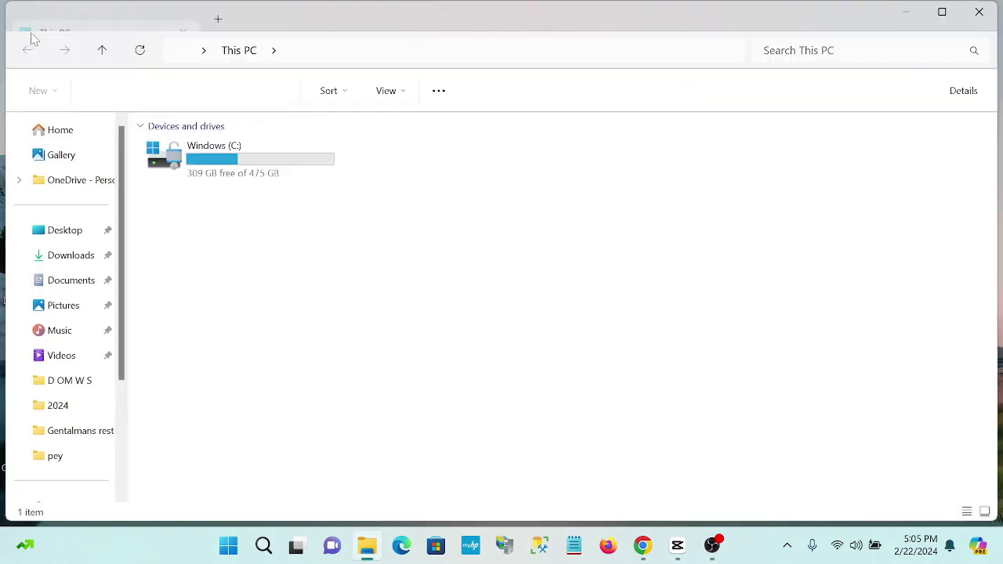
pyautogui.doubleClick(165, 155)
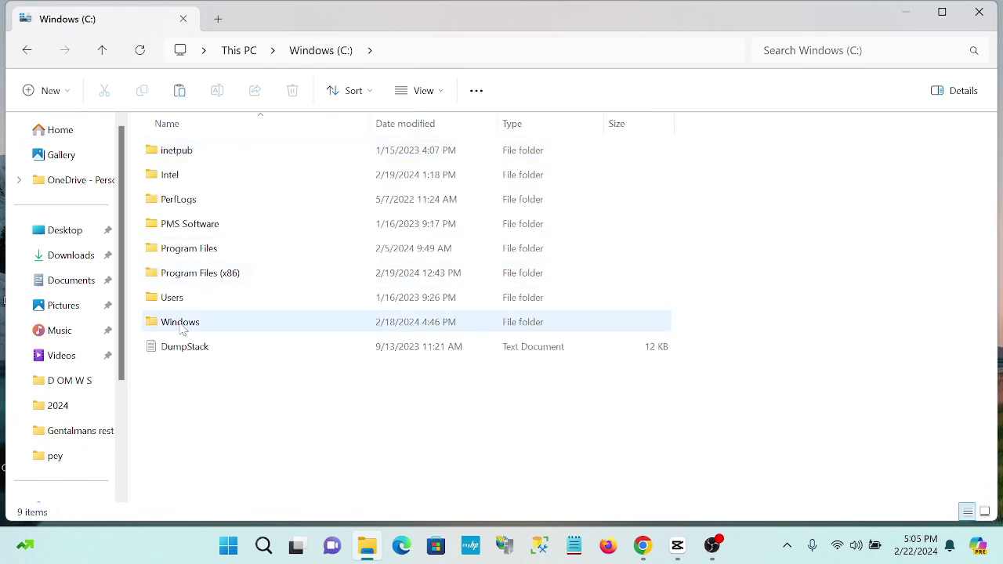
pyautogui.doubleClick(180, 326)
pyautogui.scroll(-9, 290, 309)
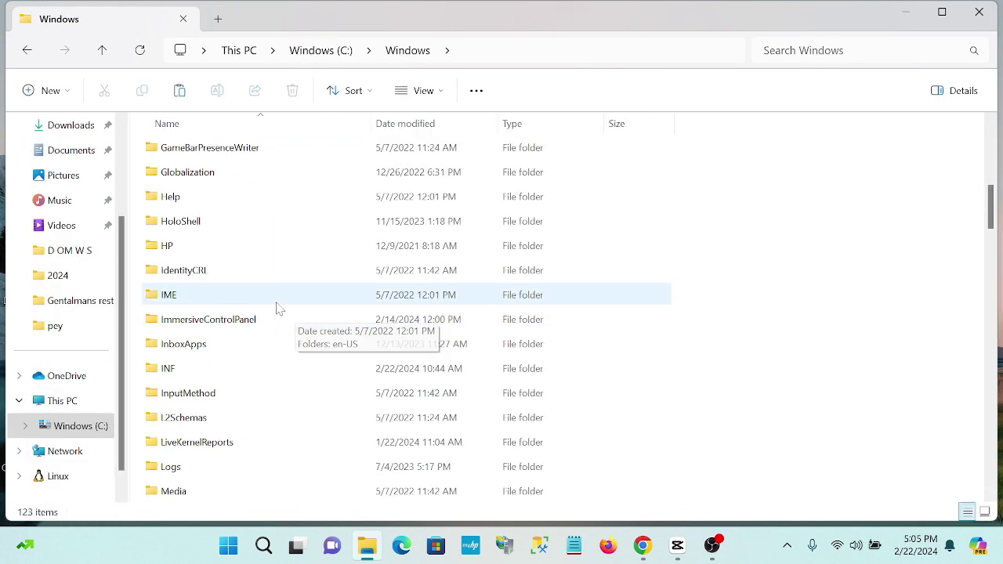
pyautogui.scroll(-9, 274, 297)
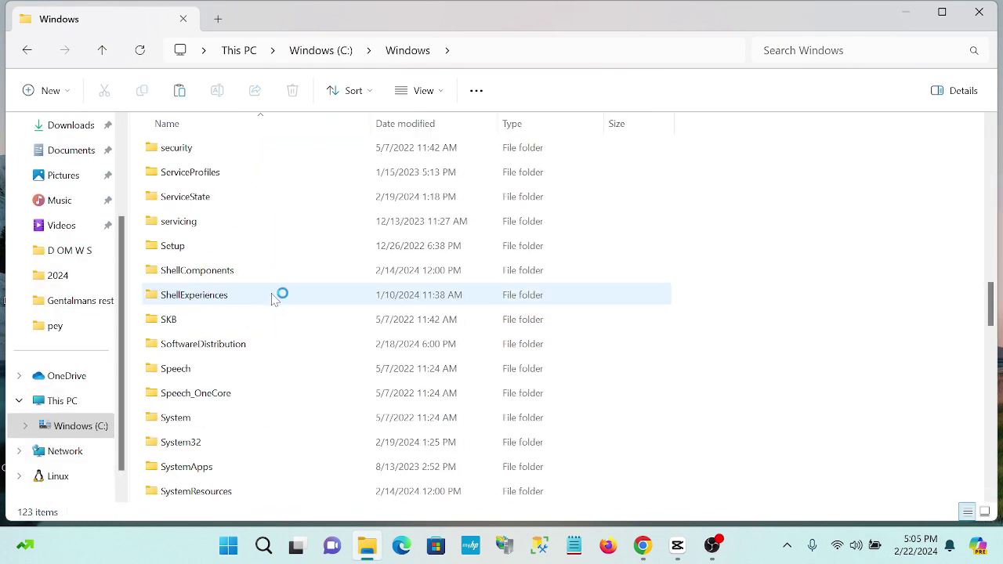
pyautogui.doubleClick(210, 444)
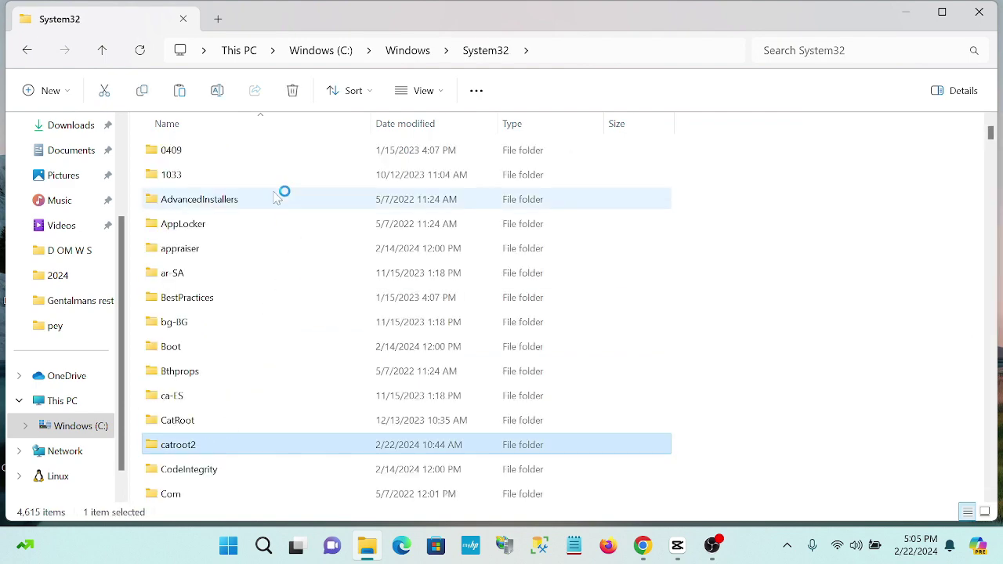
pyautogui.scroll(-4, 227, 360)
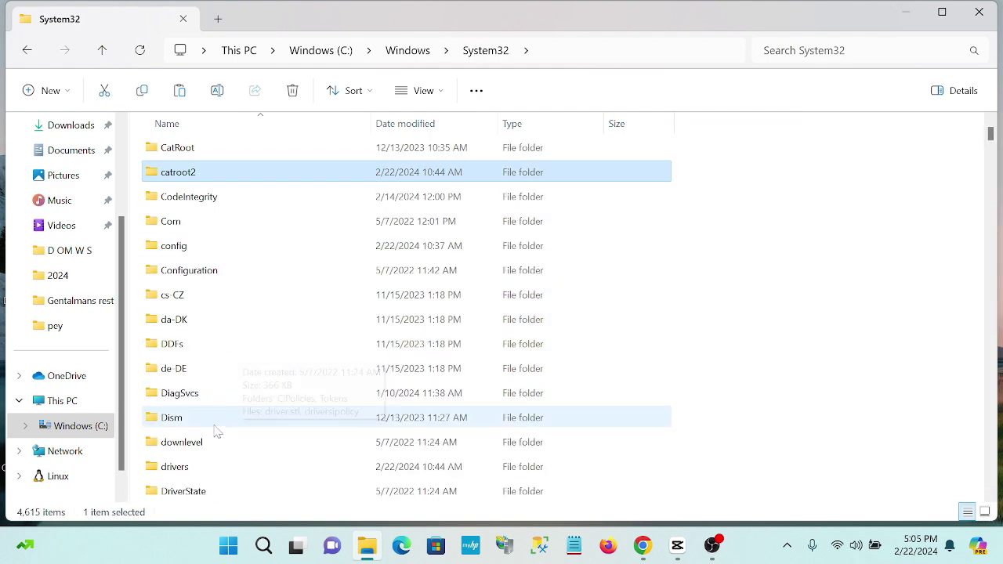
pyautogui.doubleClick(200, 468)
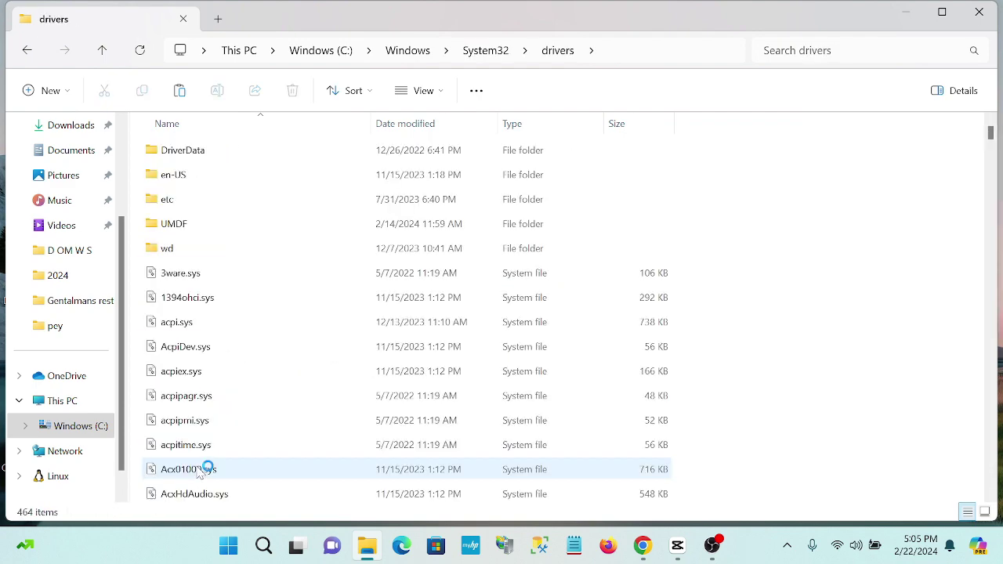
pyautogui.doubleClick(191, 205)
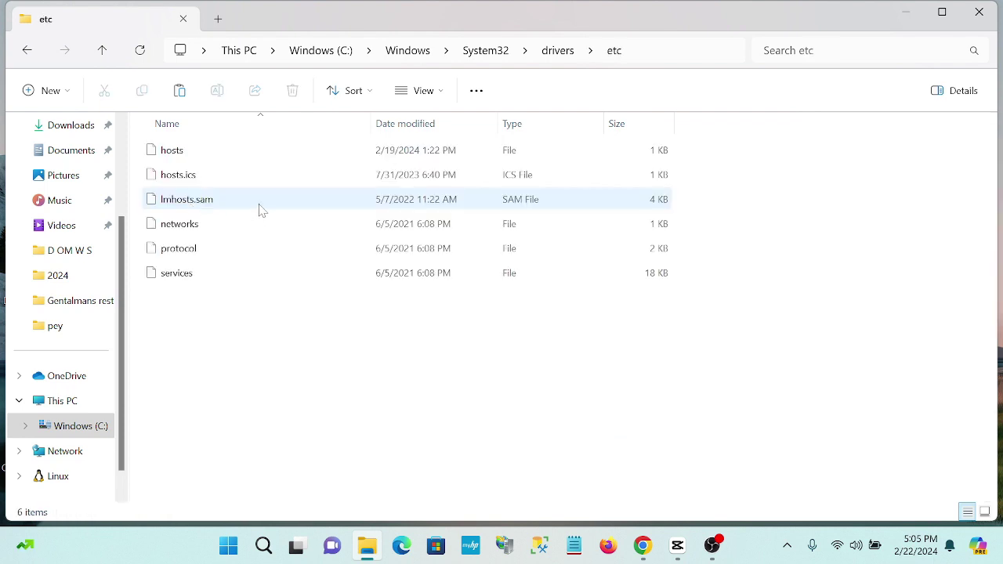
# - Copy the hosts file from the etc folder to the desktop, replacing the existing file there
pyautogui.click(177, 152)
pyautogui.rightClick(177, 152)
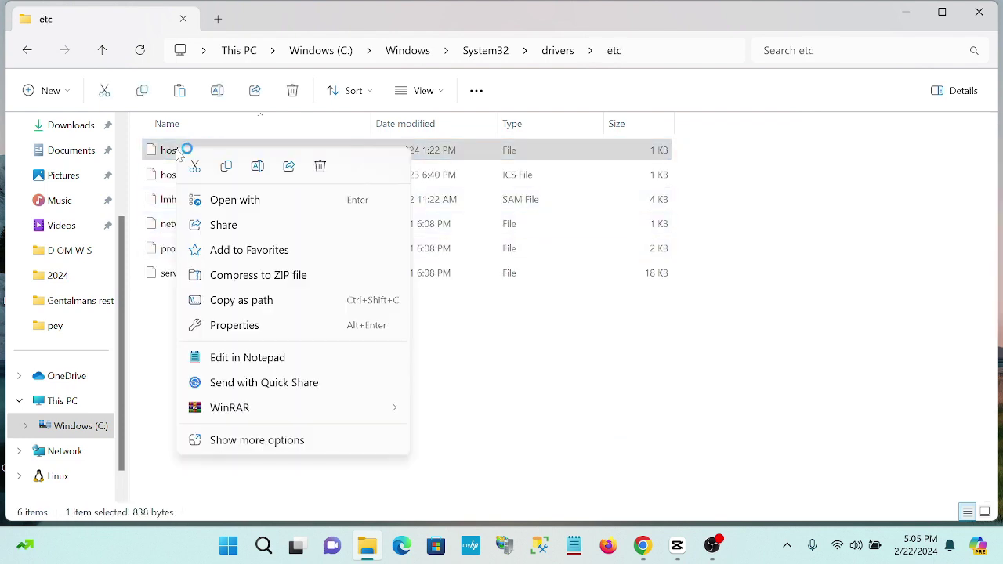
pyautogui.click(228, 166)
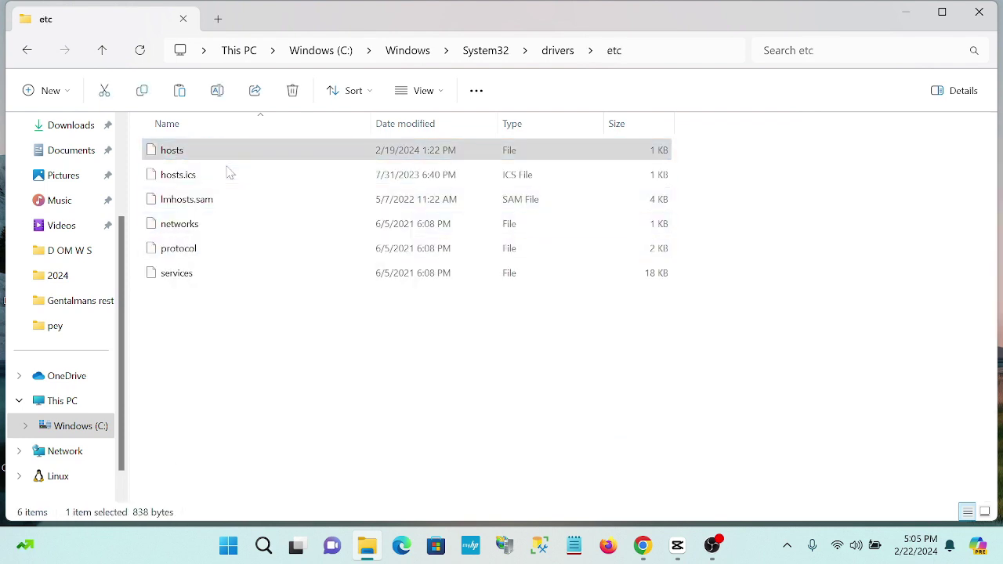
pyautogui.click(901, 16)
pyautogui.rightClick(764, 33)
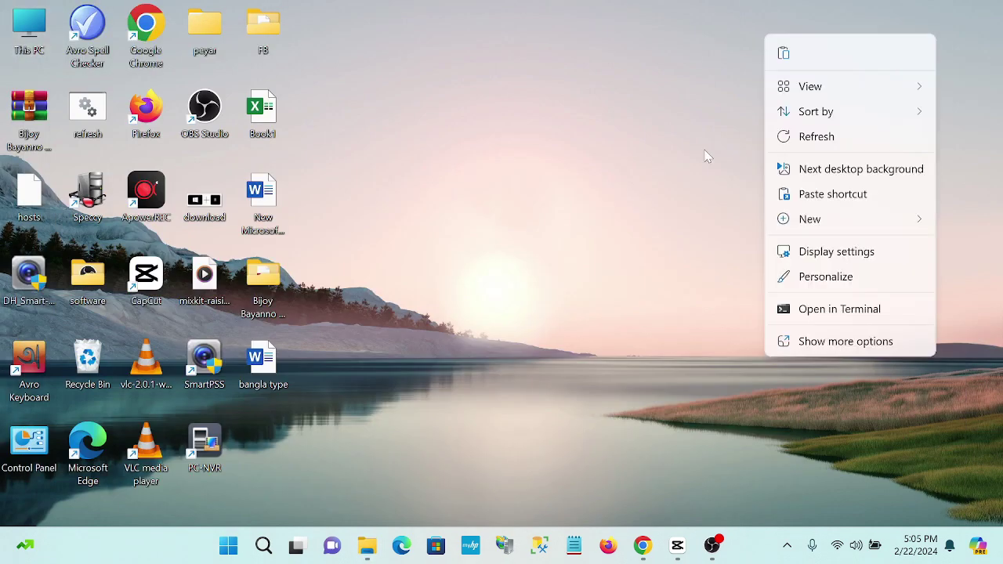
pyautogui.click(784, 52)
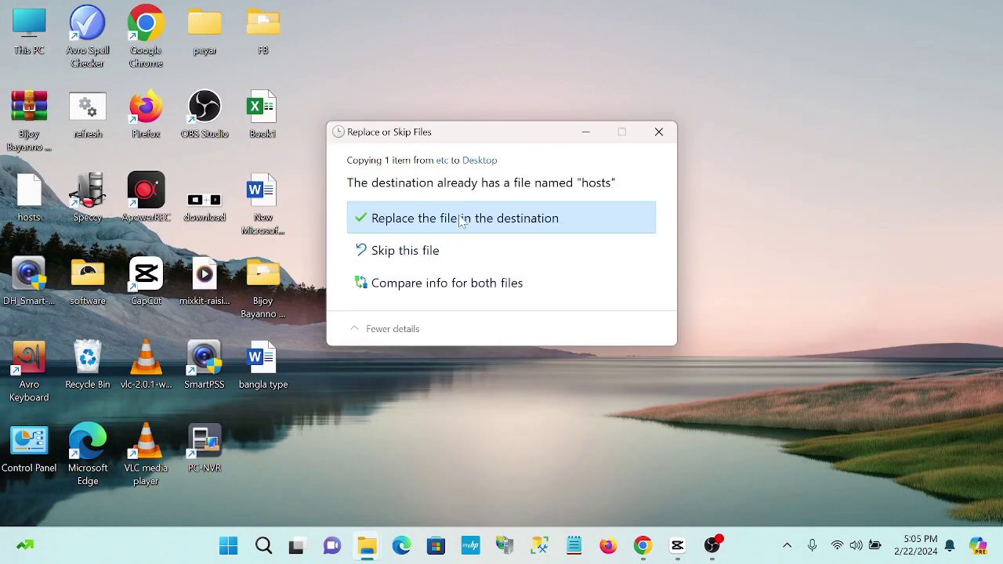
pyautogui.click(460, 220)
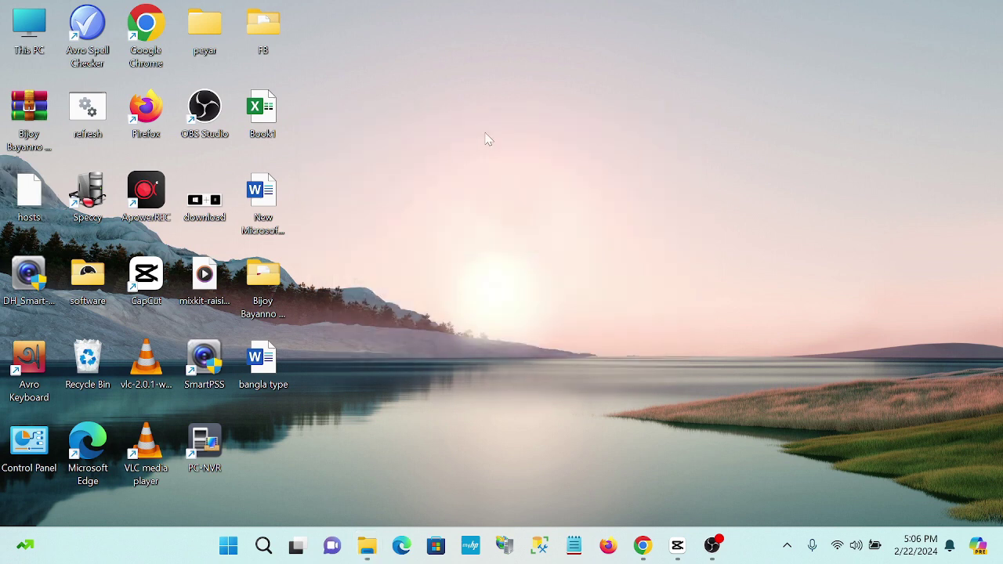
# - Open the desktop copy of the hosts file in Notepad, using that app just once
pyautogui.doubleClick(28, 194)
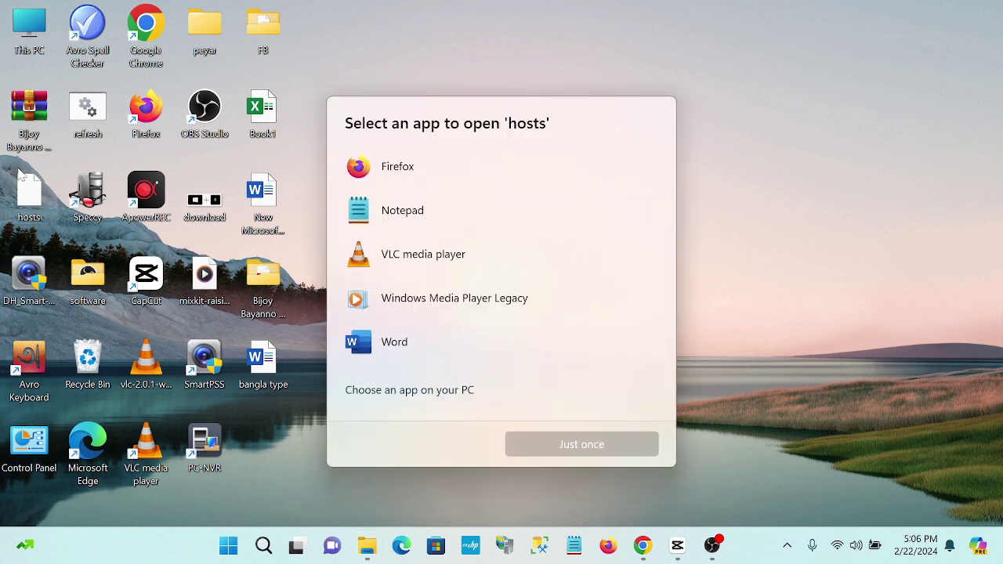
pyautogui.click(403, 208)
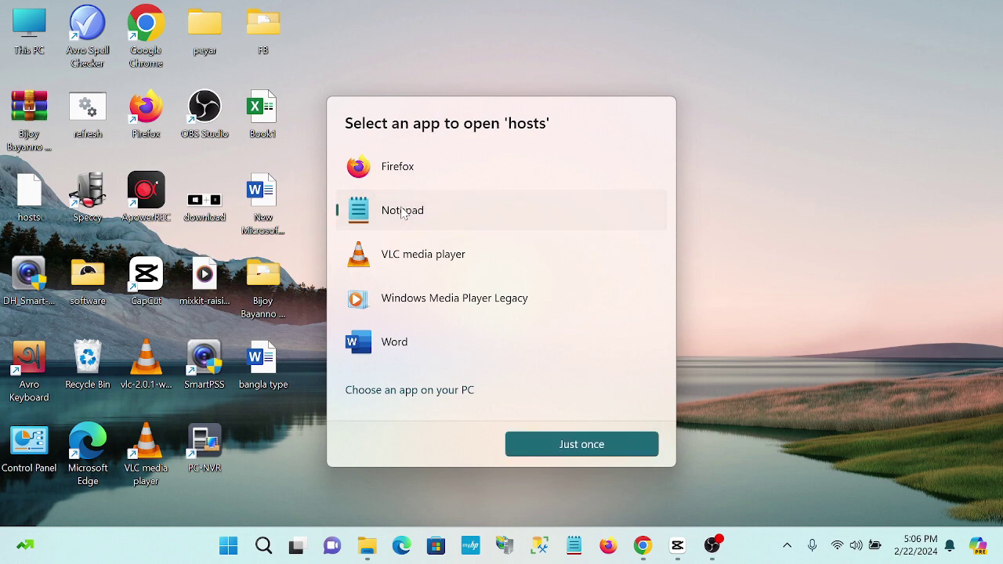
pyautogui.click(619, 447)
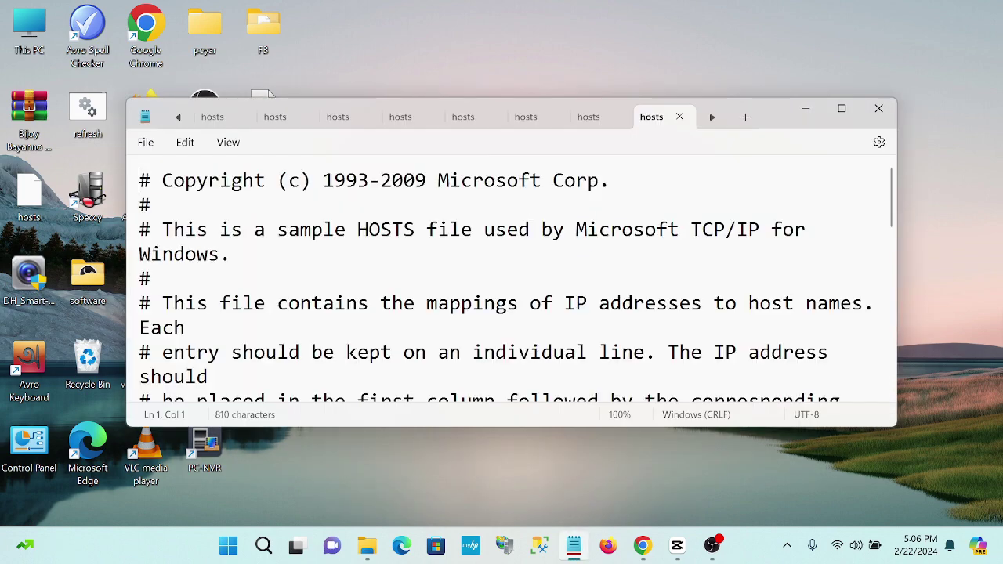
# - Add the entry "0.0.0.0 youtube.com" at the end of the hosts file, one blank line below the ::1 localhost line
pyautogui.scroll(-10, 510, 274)
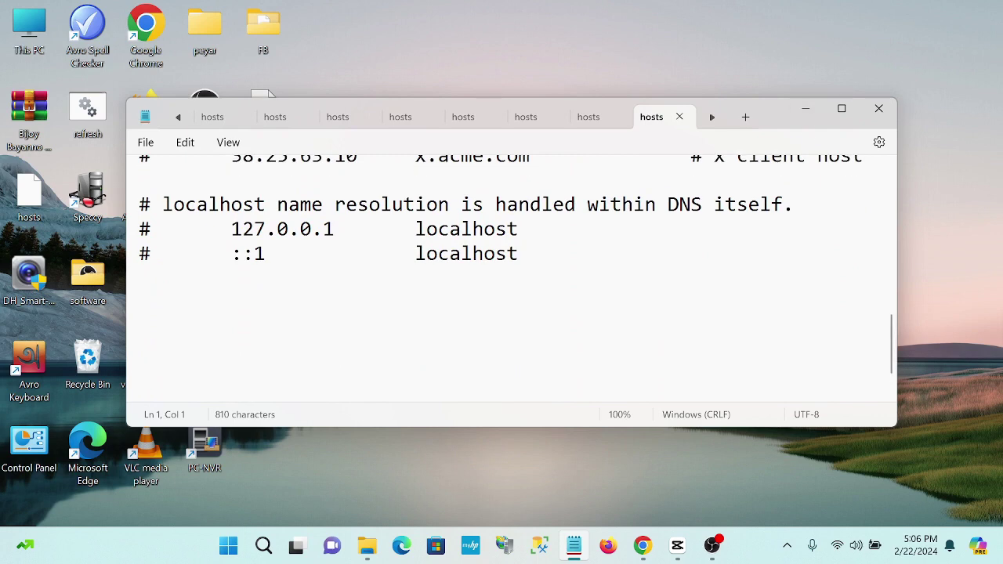
pyautogui.click(518, 253)
pyautogui.press('Return')
pyautogui.press('Return')
pyautogui.write('0.0')
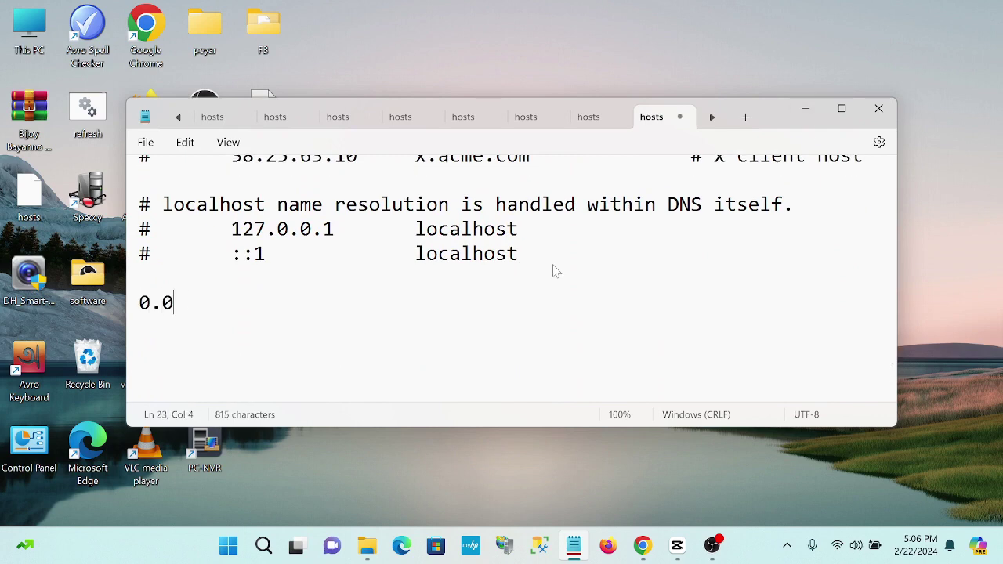
pyautogui.write('.0.0')
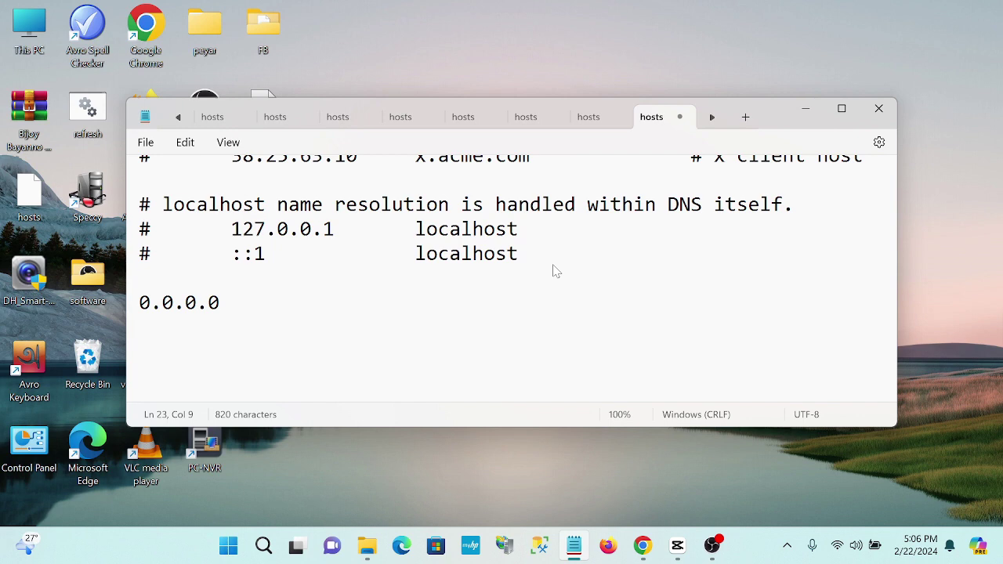
pyautogui.write(' youtube')
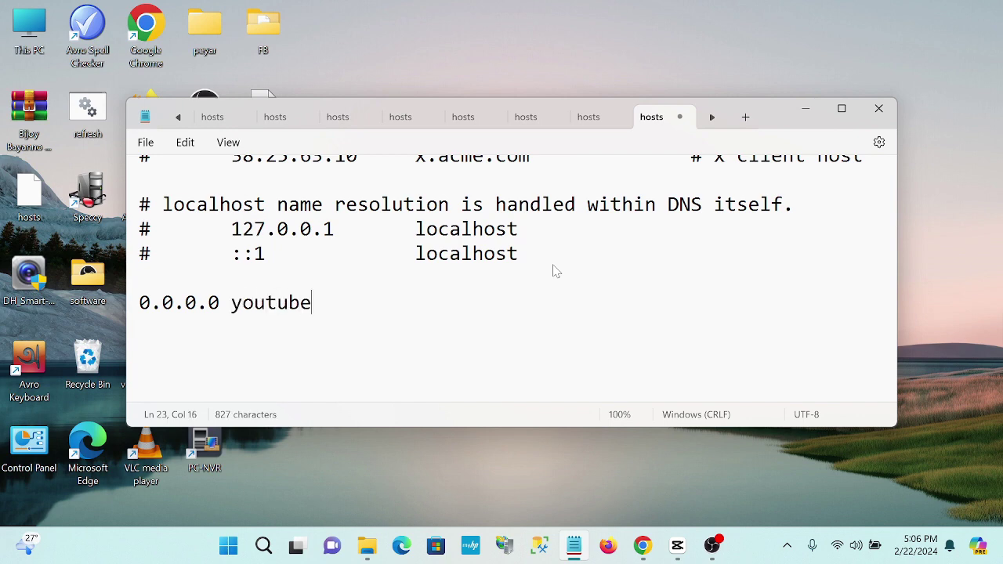
pyautogui.write('.com')
pyautogui.press('Return')
pyautogui.write('0.')
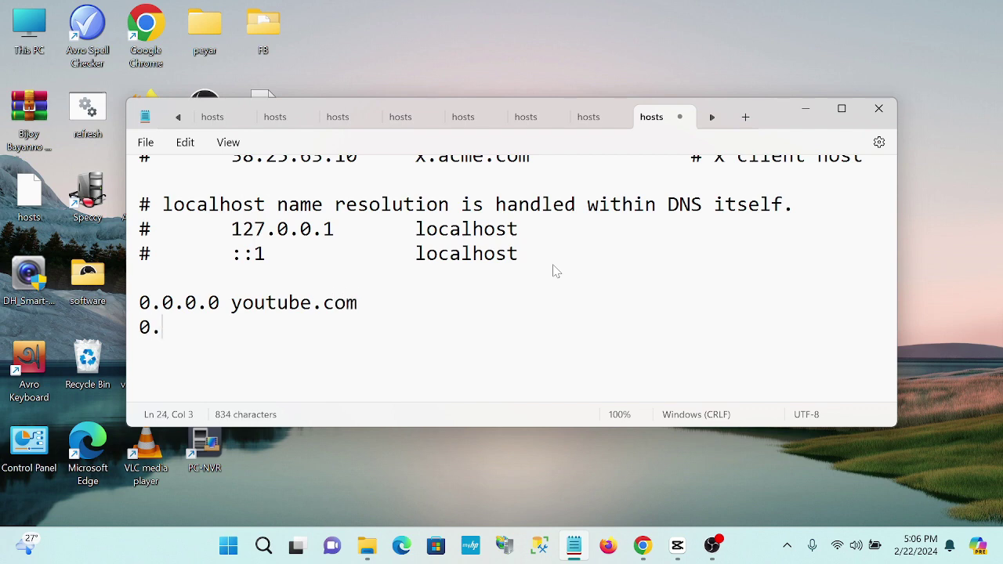
pyautogui.write('0.0')
pyautogui.write('.0')
pyautogui.write(' w')
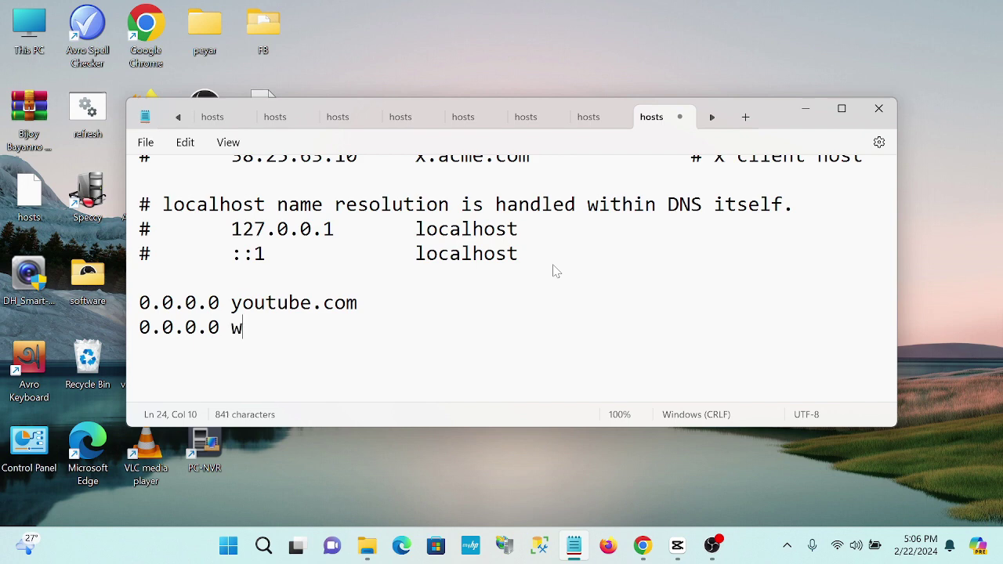
pyautogui.write('ww.y')
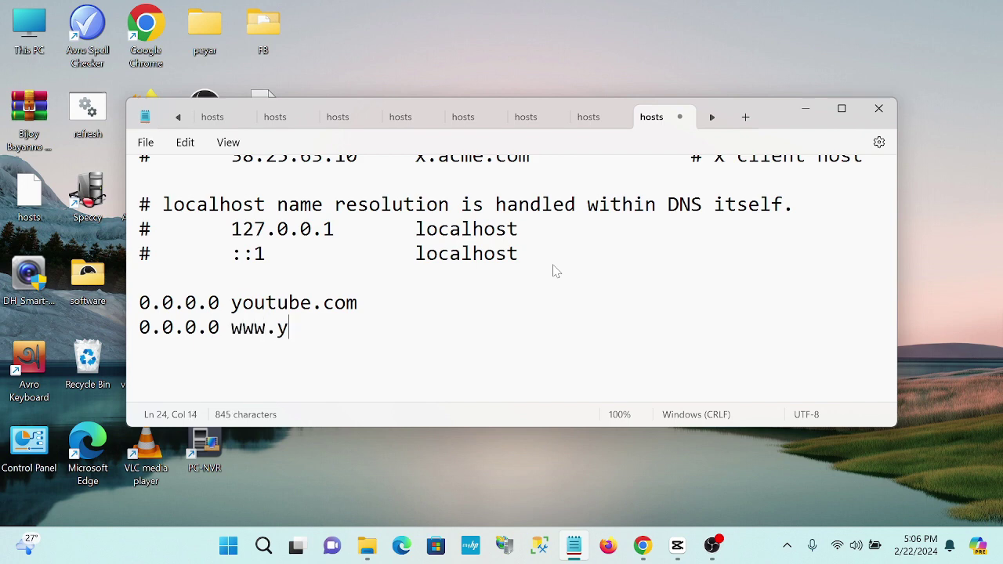
pyautogui.write('outube.com ')
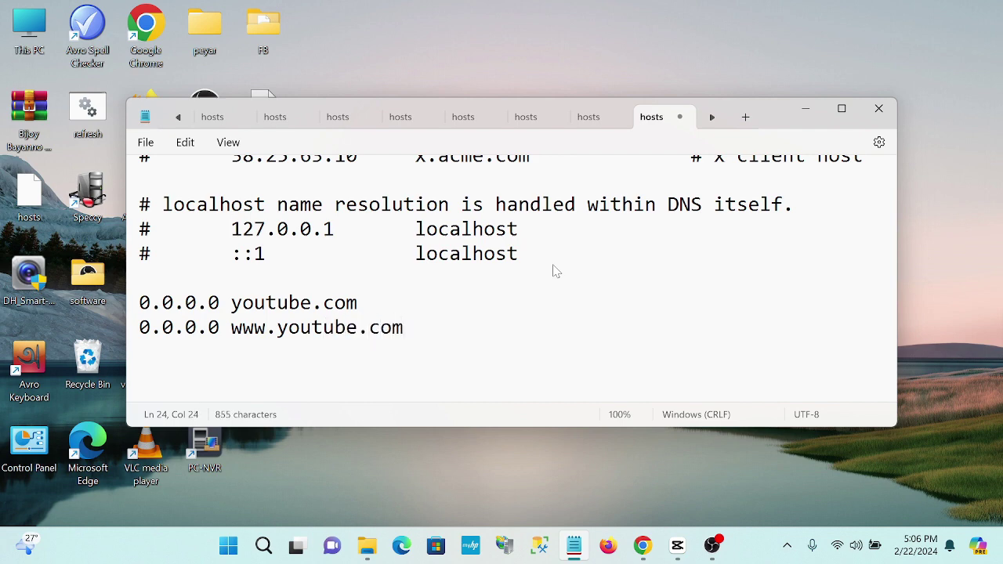
pyautogui.write('0.0.')
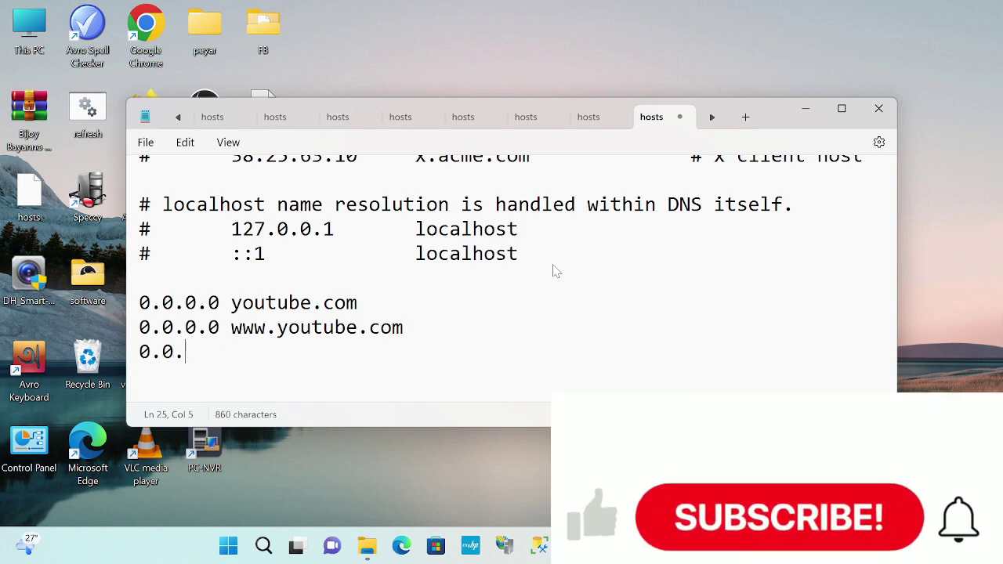
pyautogui.write('0.0 ')
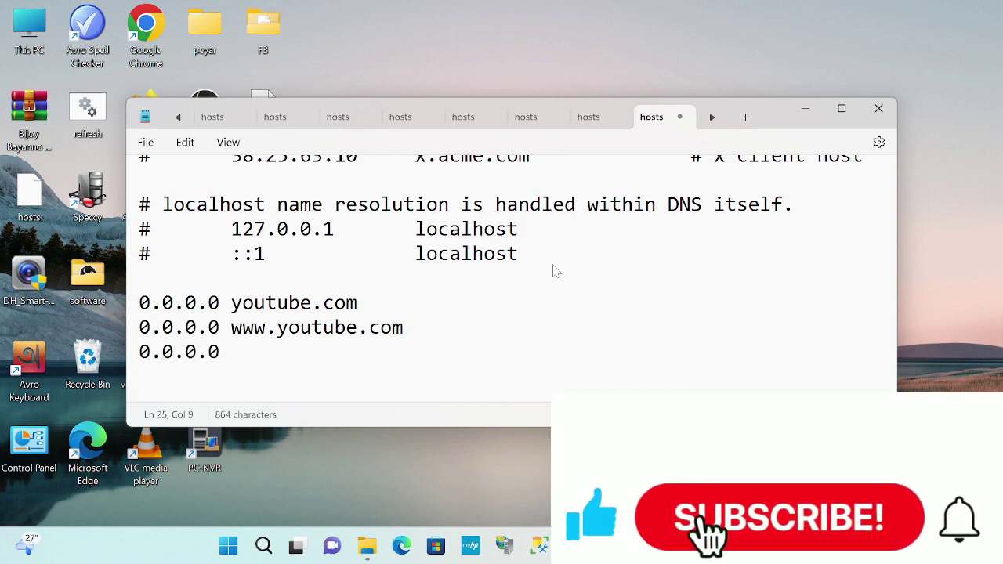
pyautogui.write('facebo')
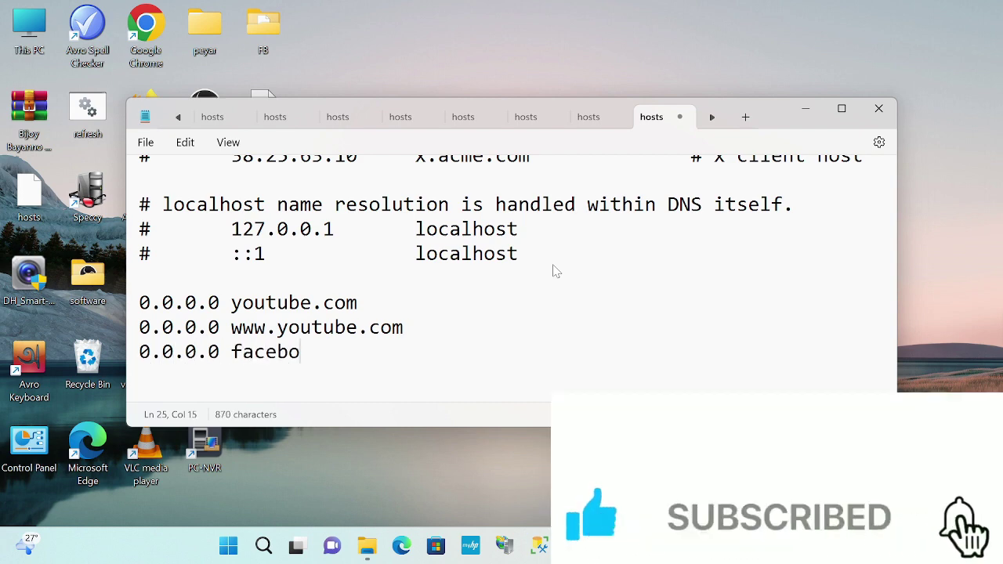
pyautogui.write('ok.com')
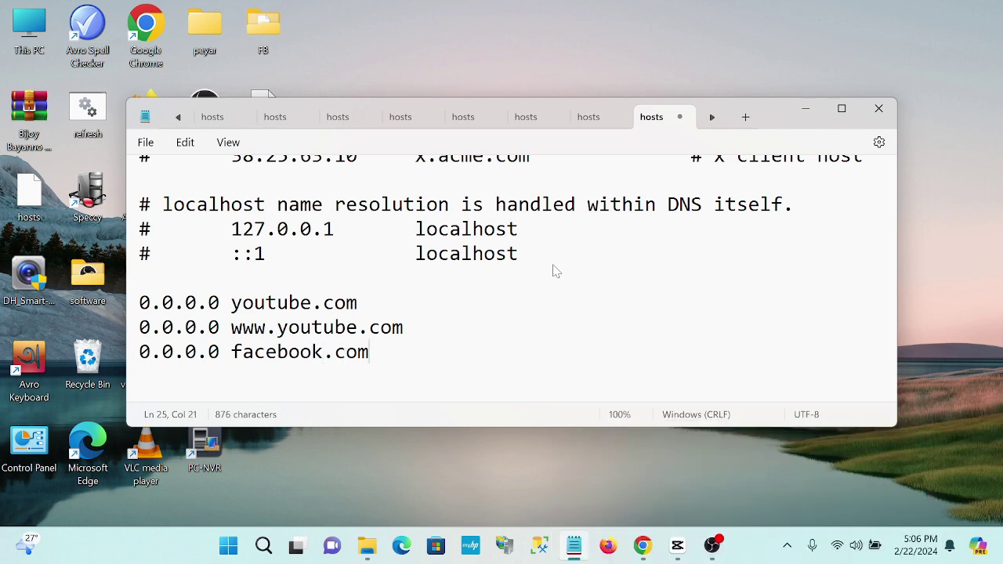
pyautogui.press('Return')
pyautogui.write('0.0.0.0 ')
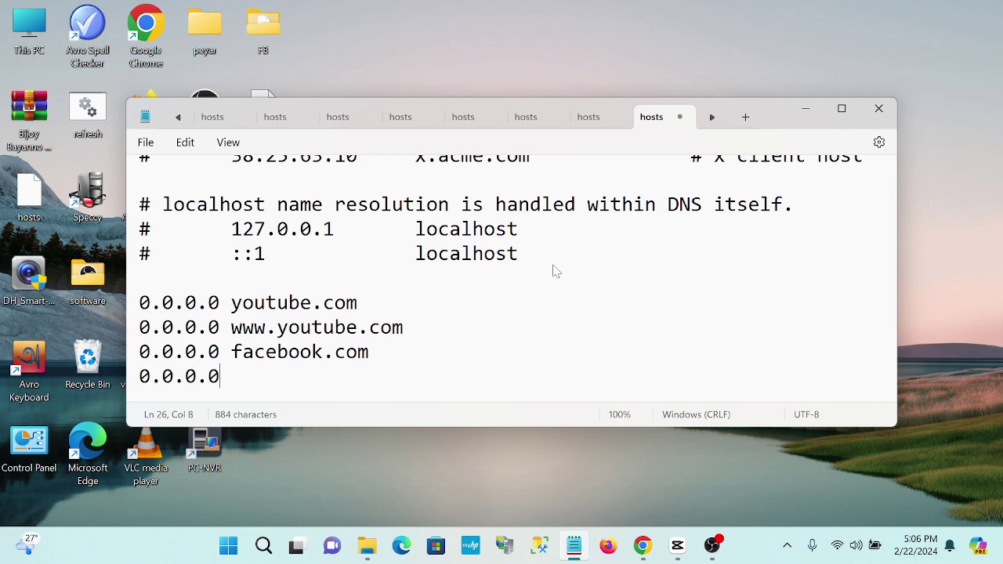
pyautogui.write('www.fac')
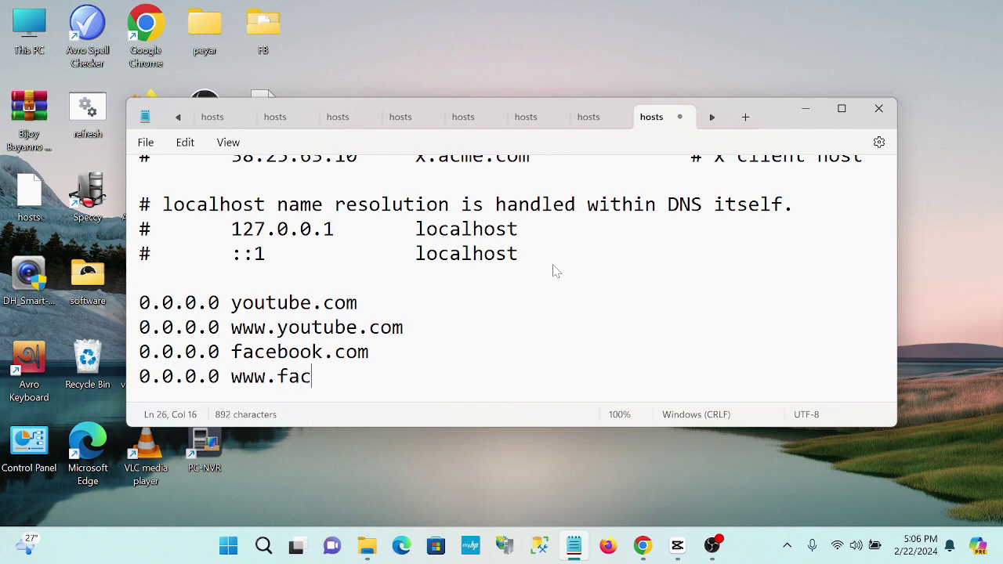
pyautogui.write('ebook')
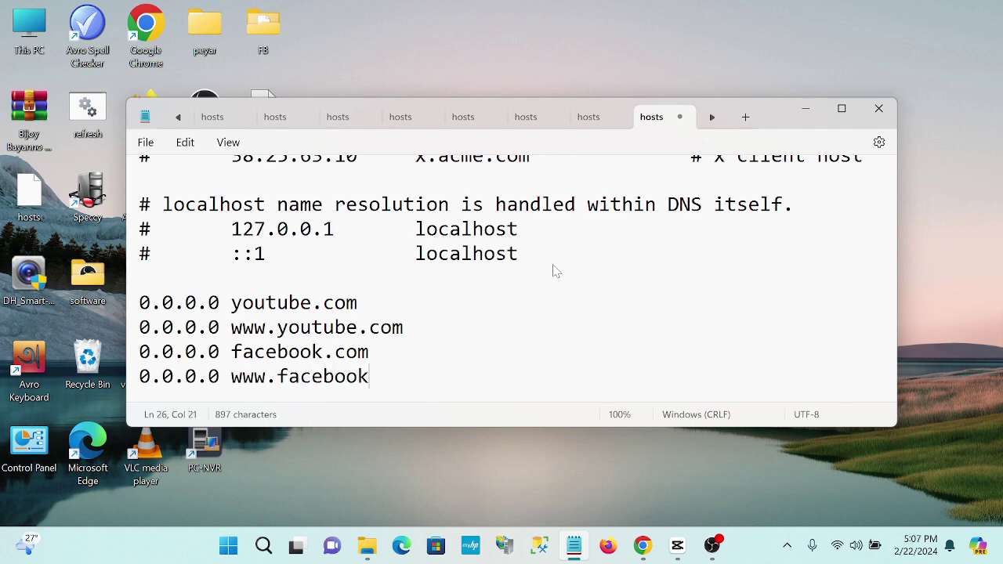
pyautogui.write(',com')
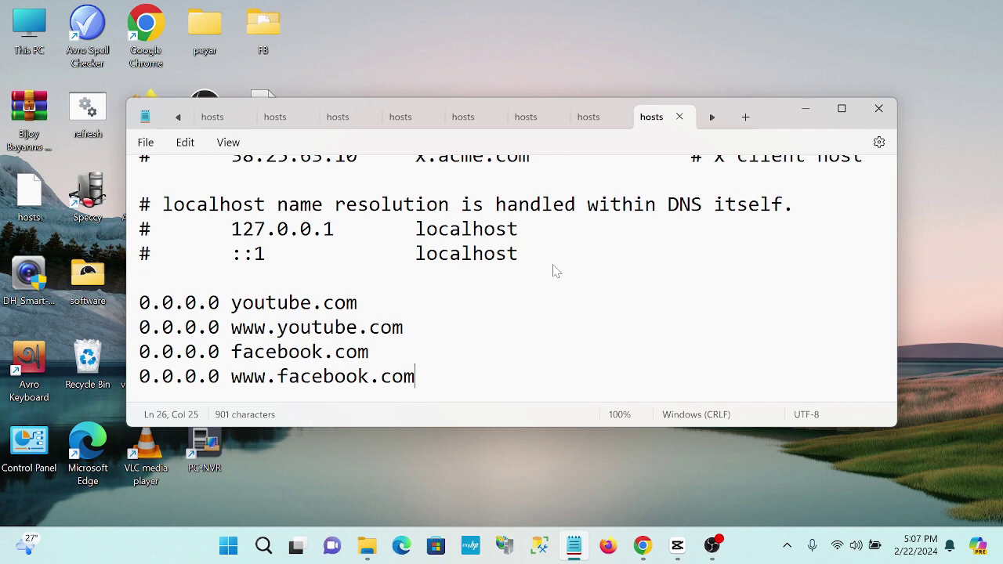
pyautogui.click(878, 108)
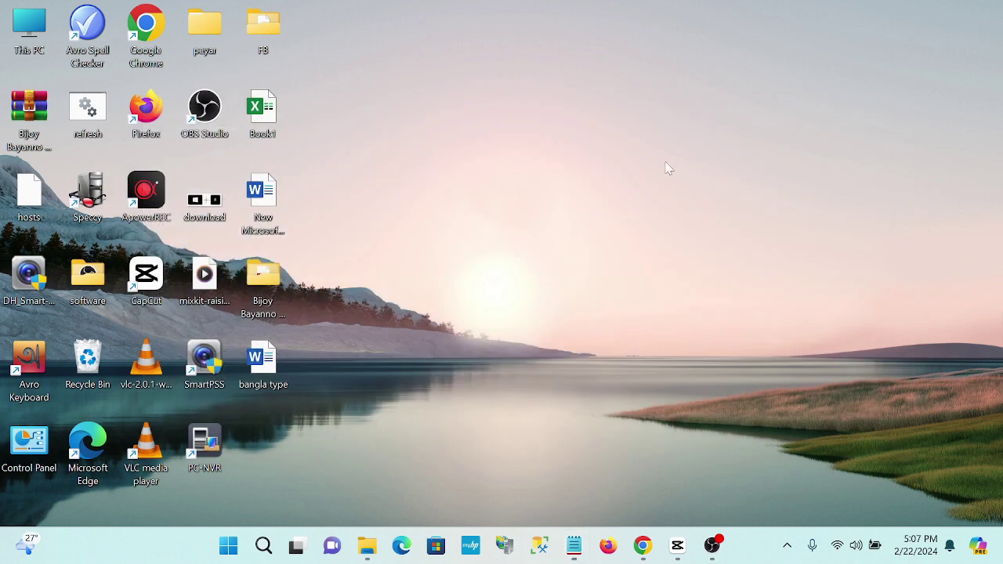
# - Copy the edited hosts file from the desktop into C:\Windows\System32\drivers\etc, replacing the existing file with administrator permission, and minimize the folder window
pyautogui.rightClick(38, 190)
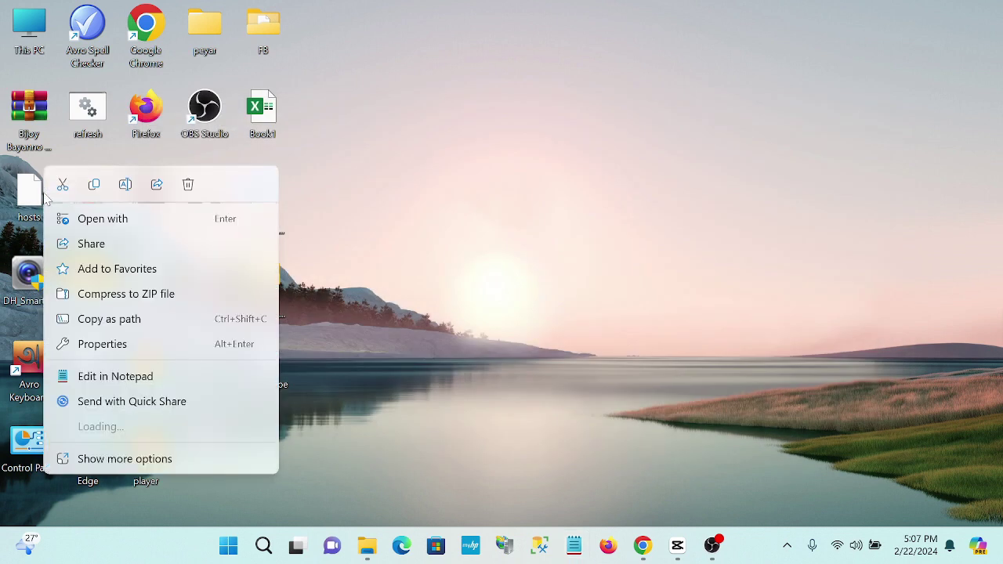
pyautogui.click(94, 186)
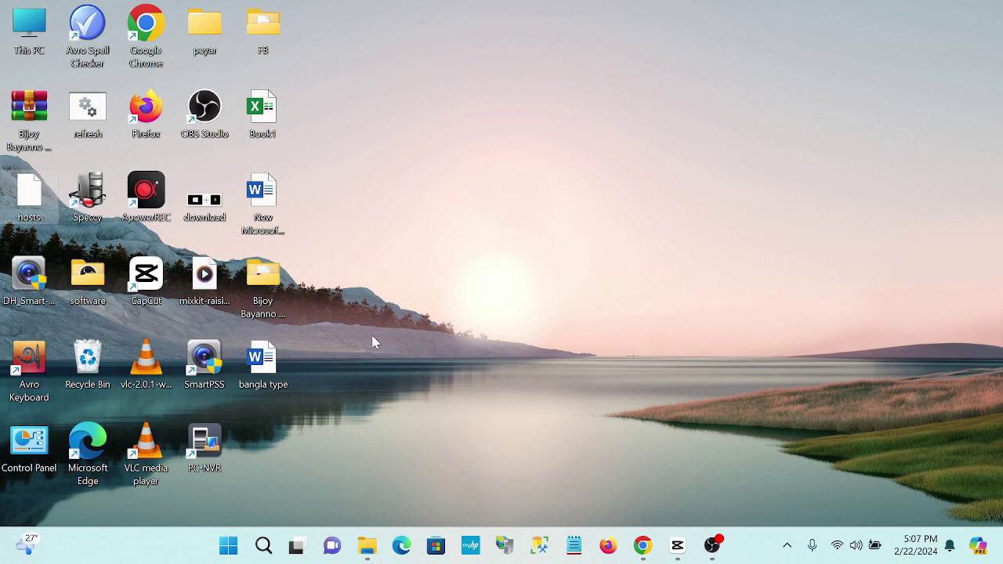
pyautogui.click(367, 546)
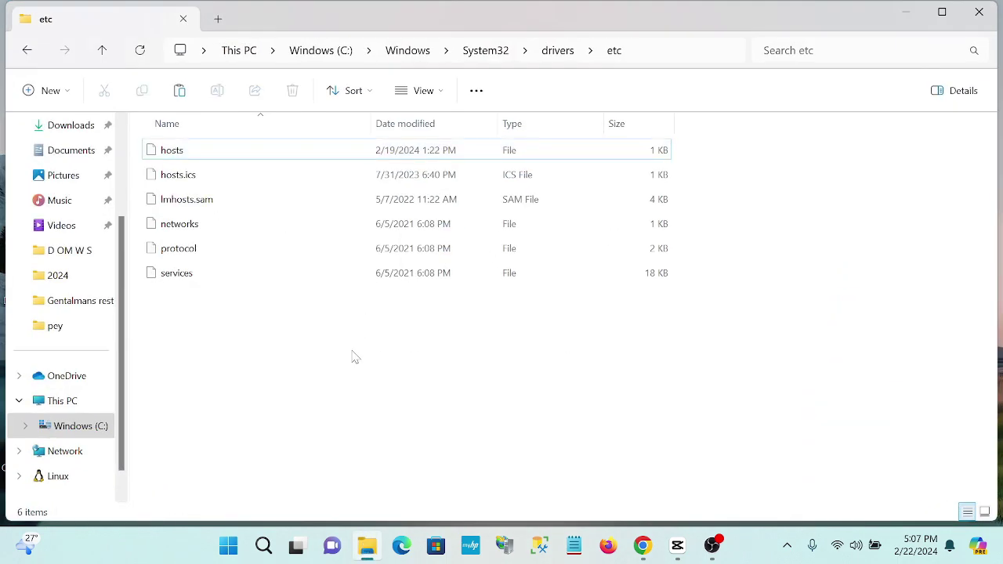
pyautogui.hotkey('ctrl', 'v')
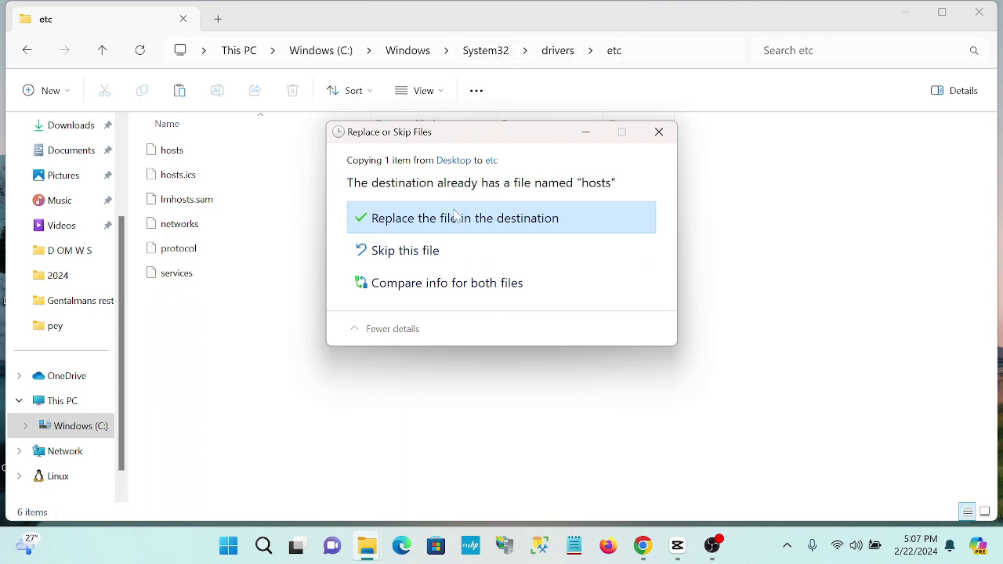
pyautogui.click(455, 219)
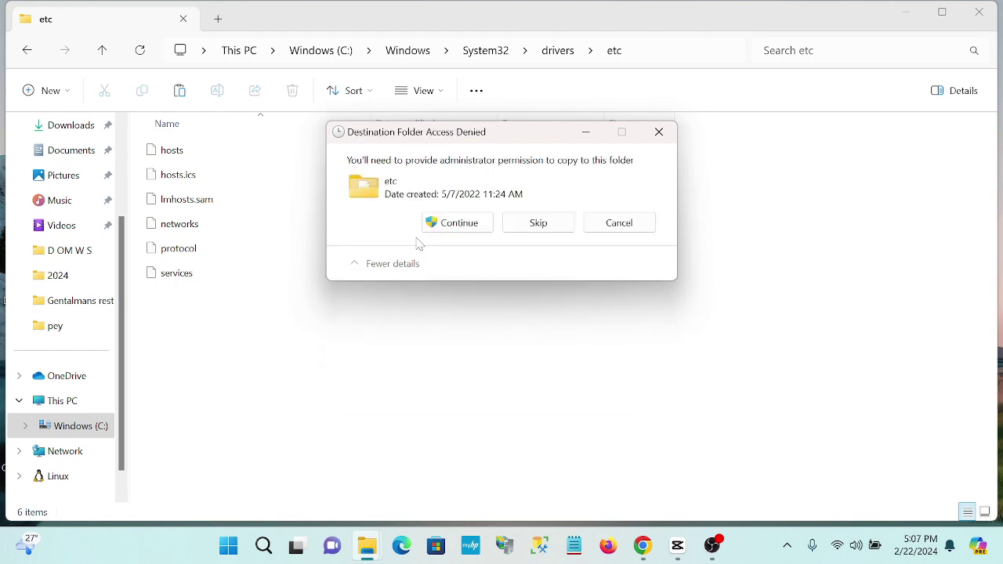
pyautogui.click(460, 230)
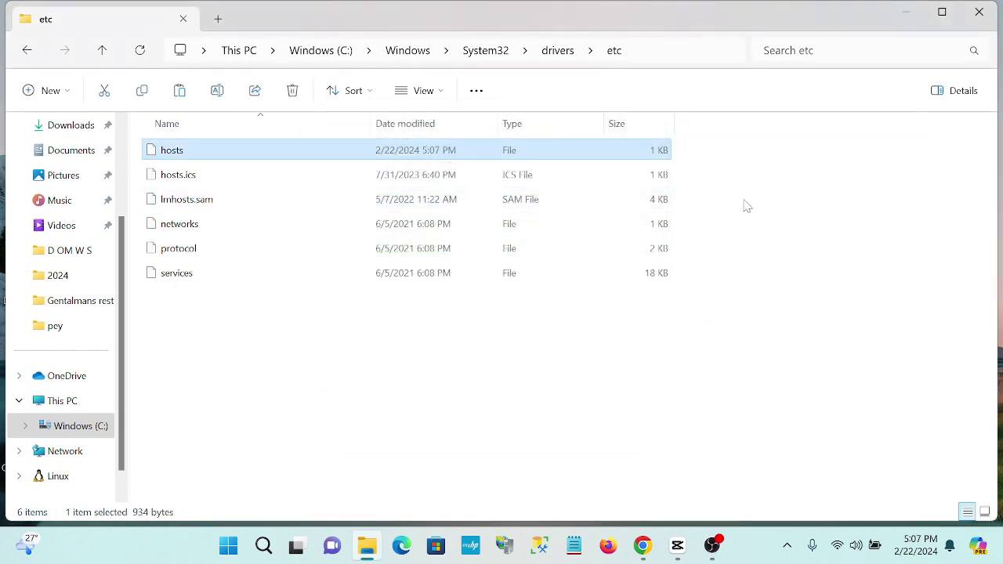
pyautogui.click(745, 205)
pyautogui.click(903, 13)
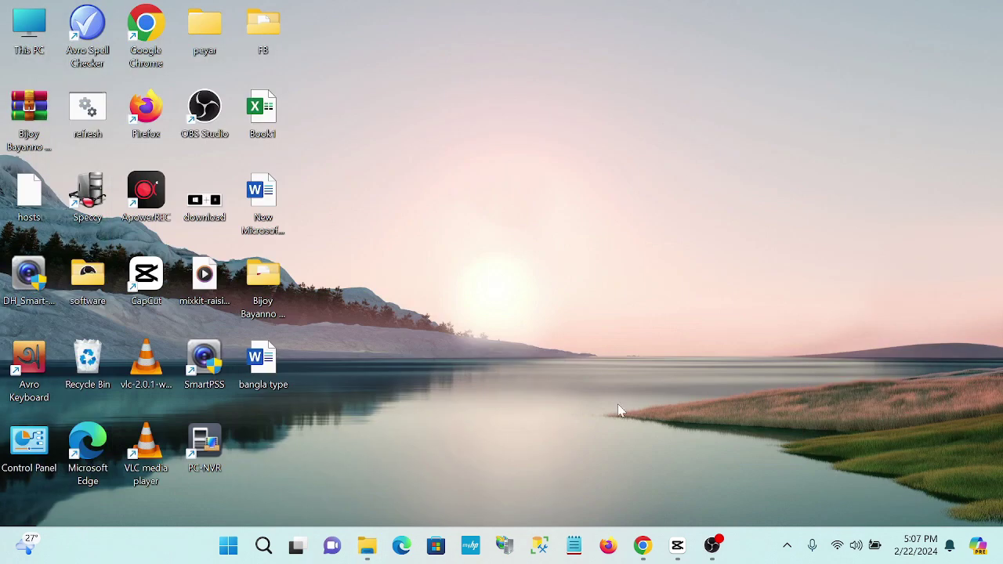
# - Switch to Microsoft Edge and load youtube.com to check whether the site is blocked
pyautogui.doubleClick(93, 443)
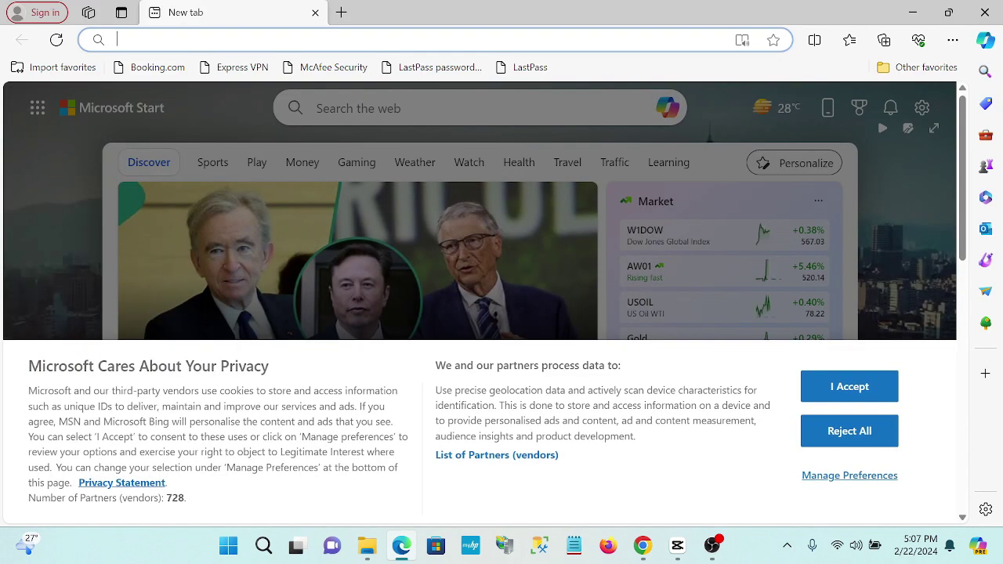
pyautogui.click(204, 37)
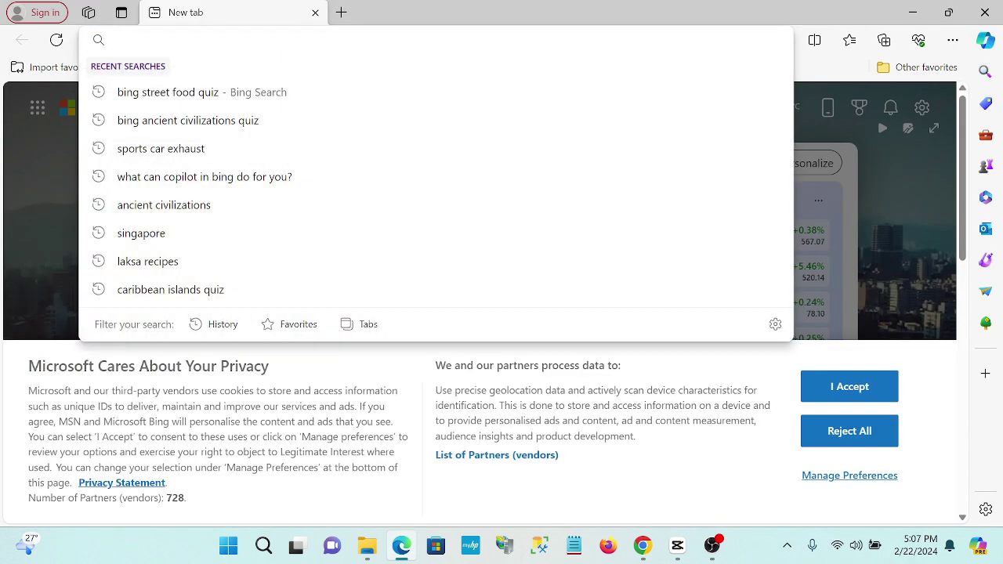
pyautogui.write('y')
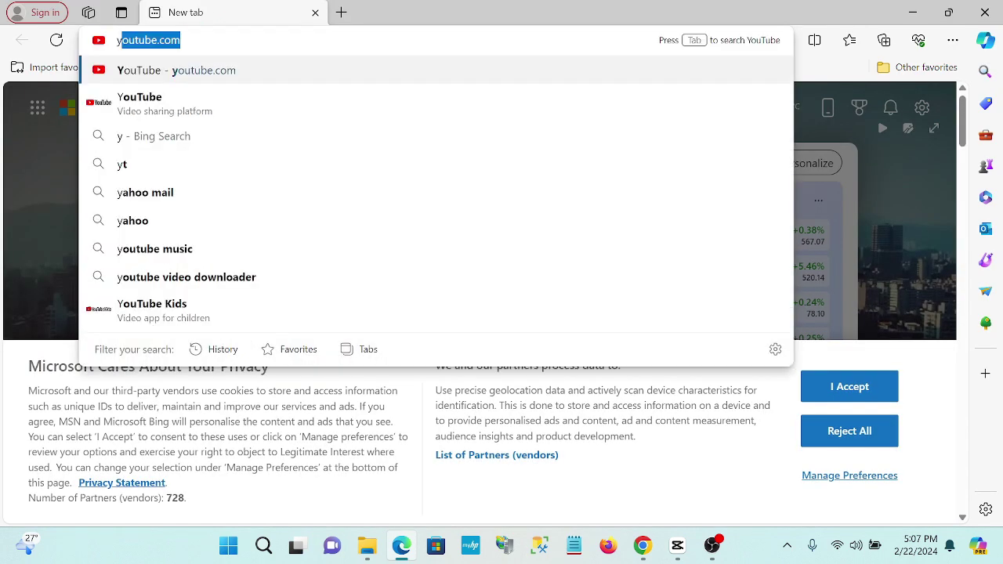
pyautogui.press('Return')
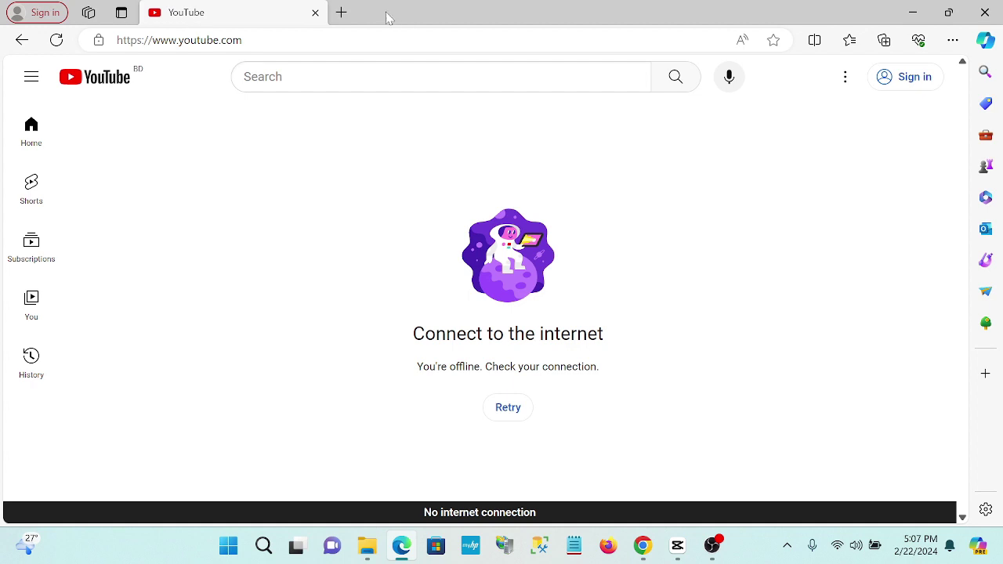
pyautogui.click(342, 12)
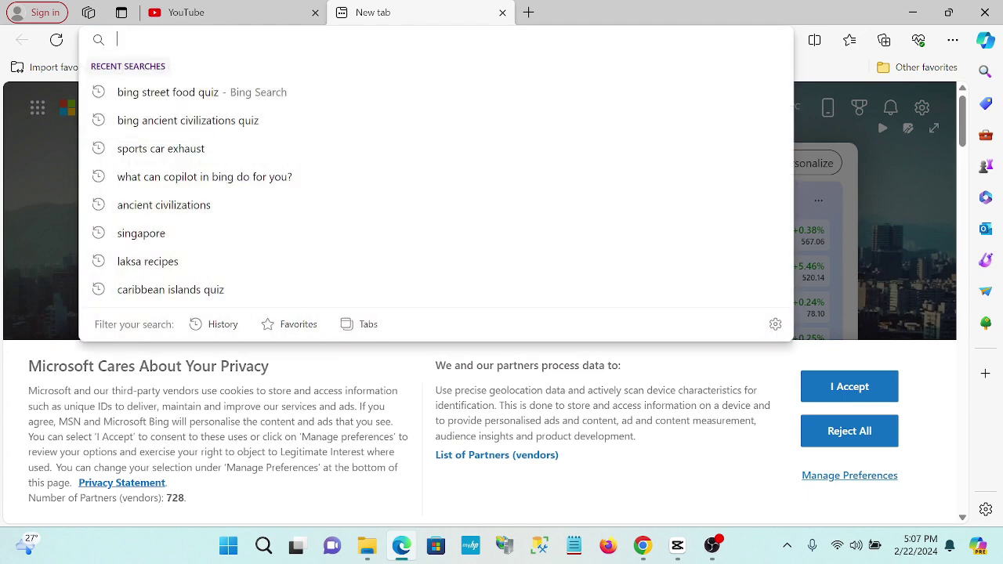
pyautogui.write('f')
pyautogui.press('Return')
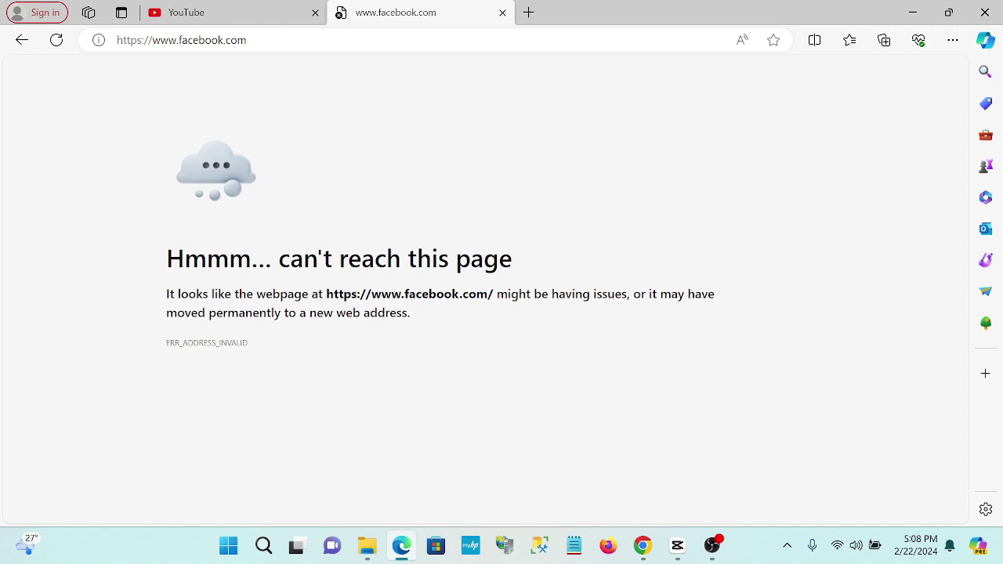
pyautogui.click(912, 12)
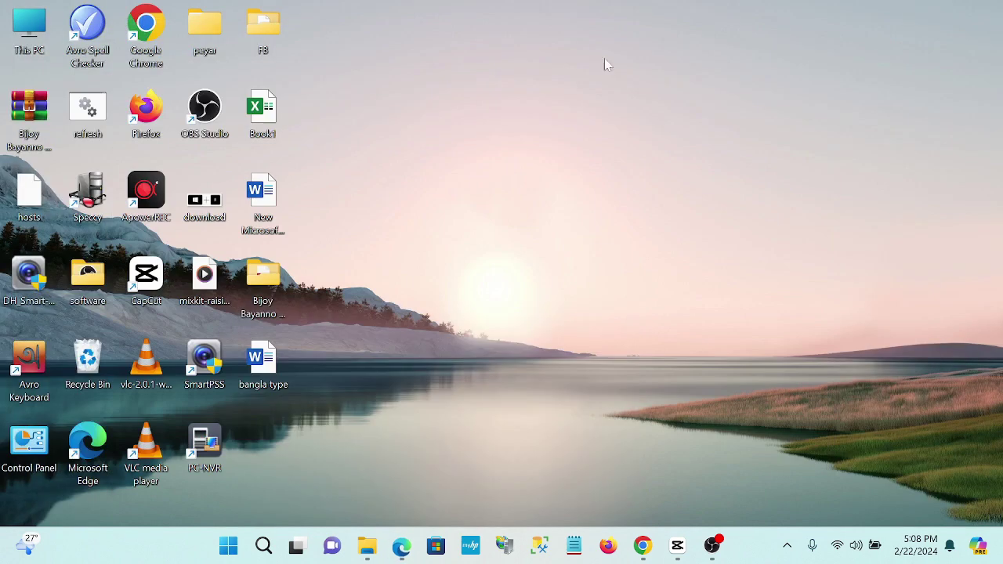
# - Open the desktop hosts file in Notepad, delete the four 0.0.0.0 entries for YouTube and Facebook, and save and close it
pyautogui.doubleClick(31, 204)
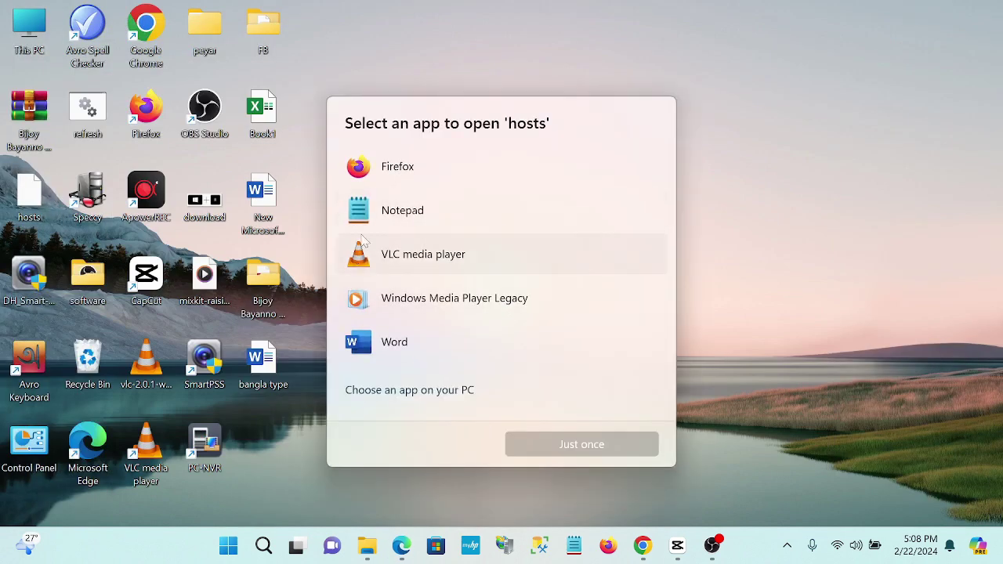
pyautogui.click(407, 211)
pyautogui.click(600, 452)
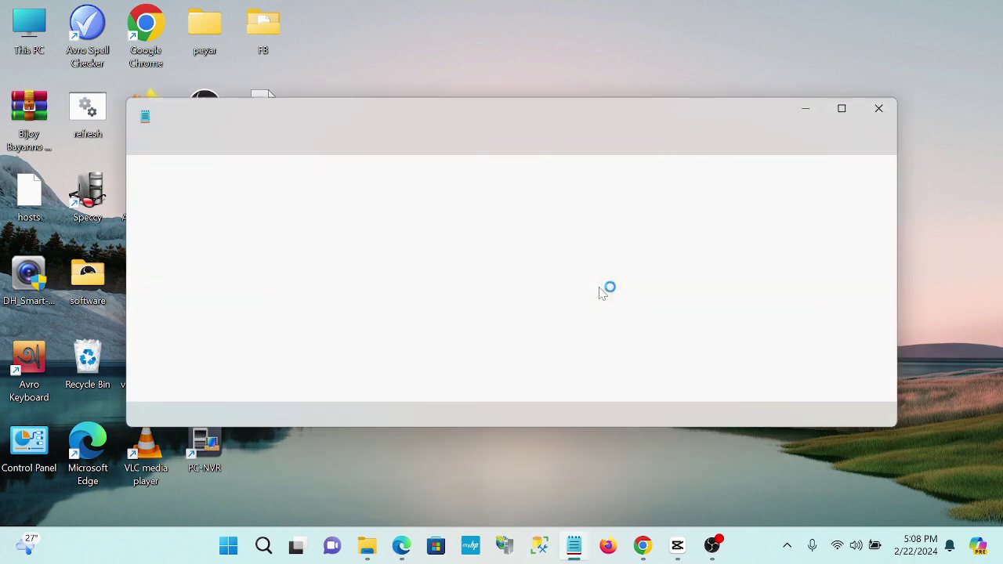
pyautogui.click(842, 108)
pyautogui.scroll(-3, 502, 266)
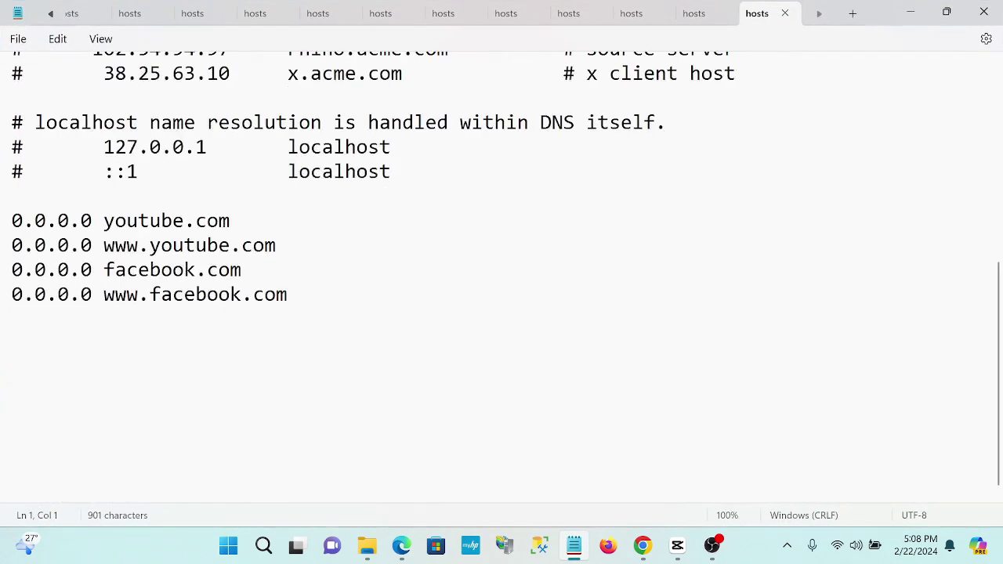
pyautogui.moveTo(288, 295); pyautogui.dragTo(3, 228)
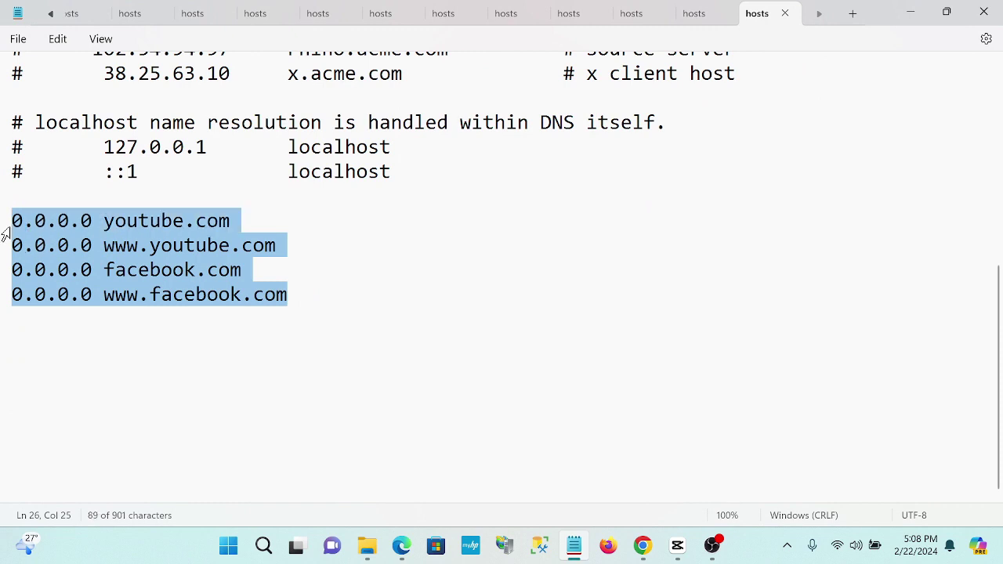
pyautogui.press('Delete')
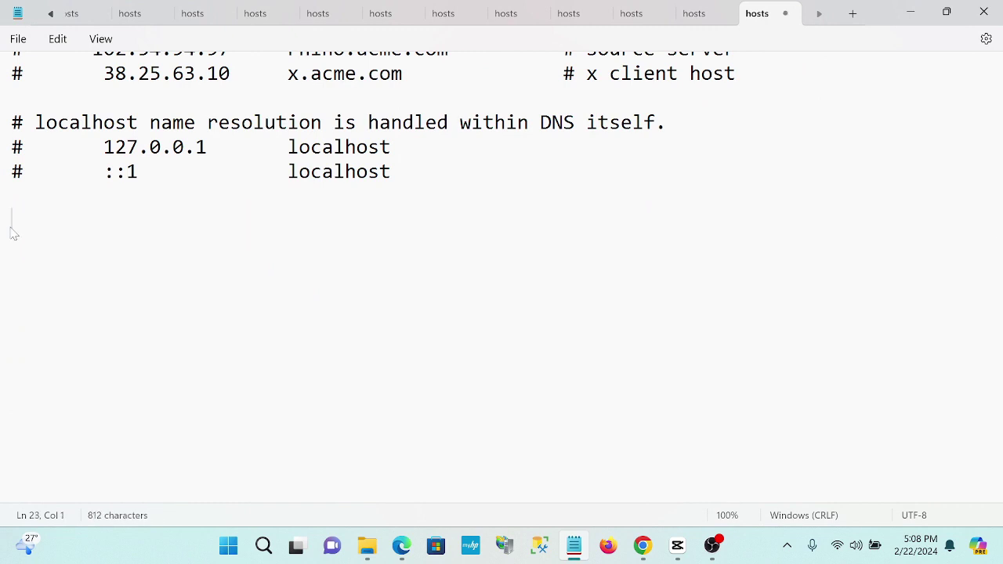
pyautogui.click(983, 12)
# - Replace the hosts file in the System32\drivers\etc folder with the desktop copy without the blocking entries, granting administrator permission, and close the folder window
pyautogui.rightClick(40, 202)
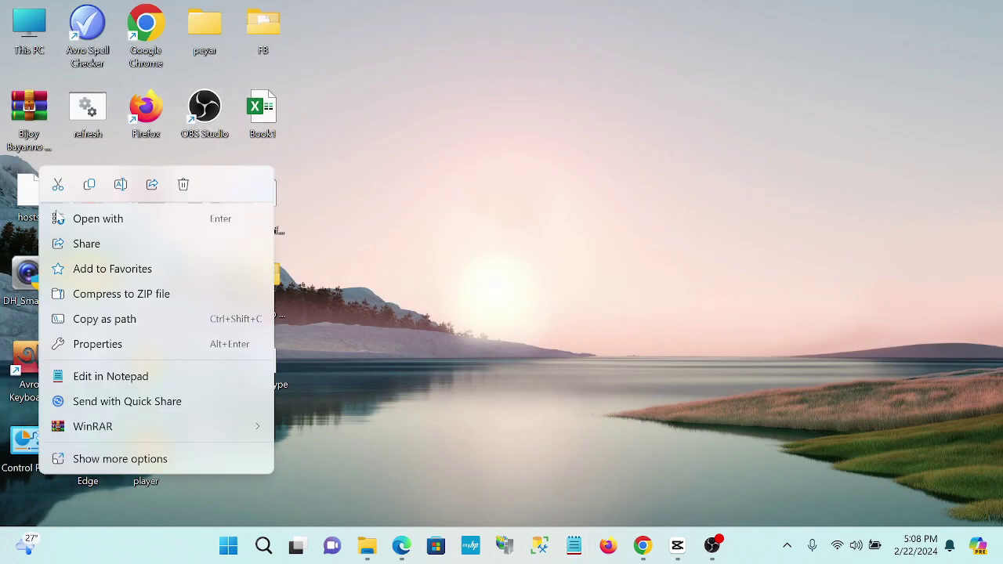
pyautogui.click(89, 188)
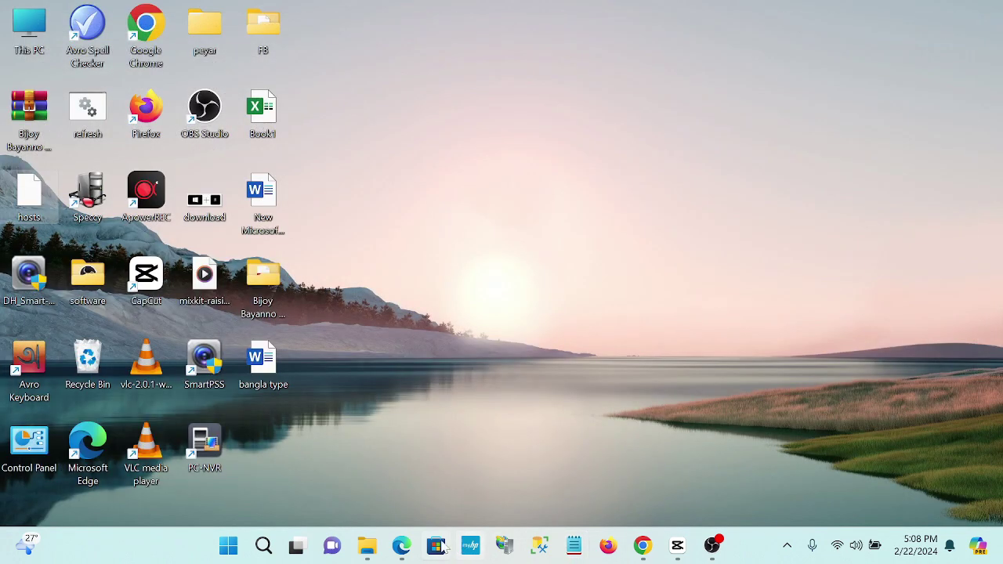
pyautogui.click(367, 546)
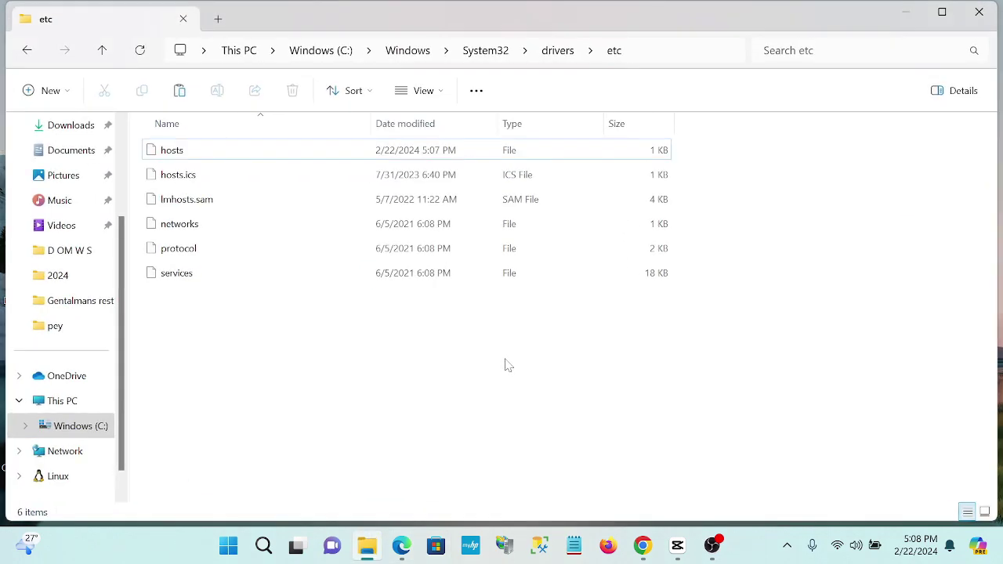
pyautogui.hotkey('ctrl', 'v')
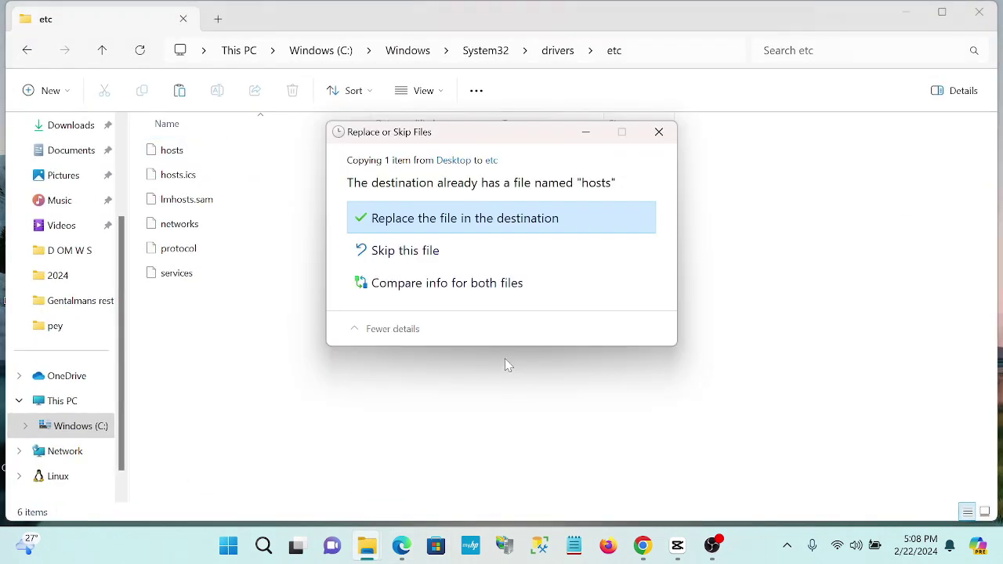
pyautogui.click(508, 221)
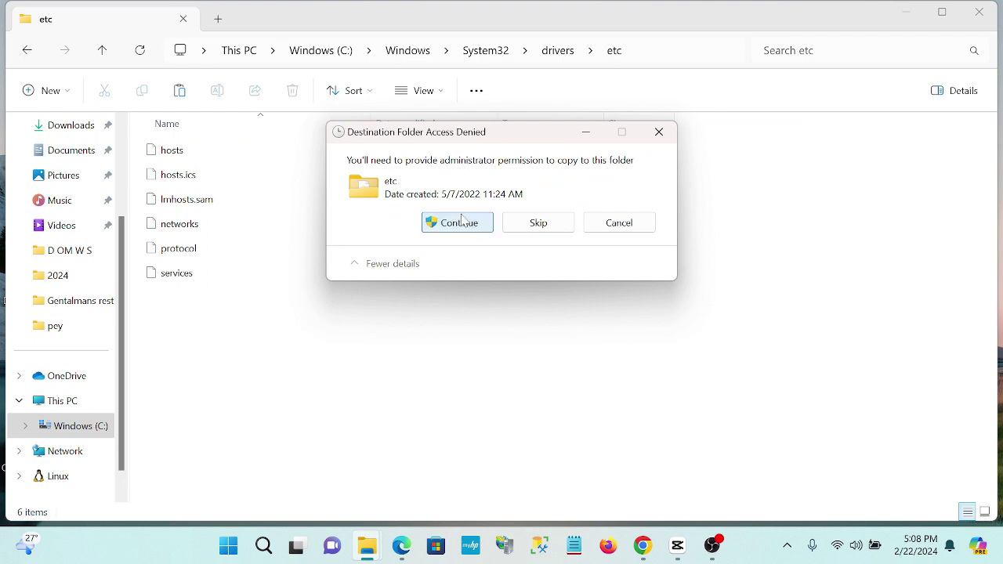
pyautogui.click(461, 222)
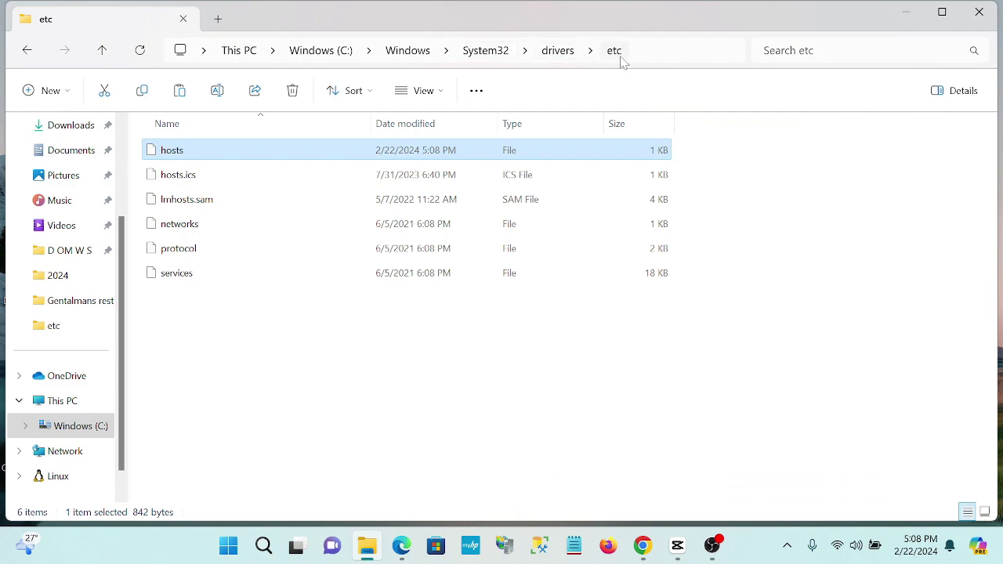
pyautogui.click(295, 403)
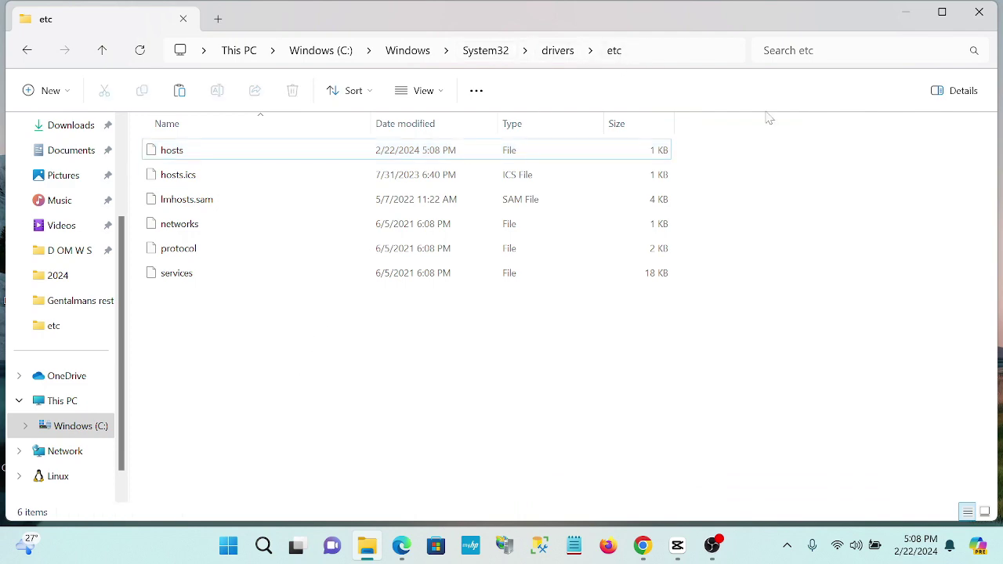
pyautogui.click(995, 22)
pyautogui.click(401, 546)
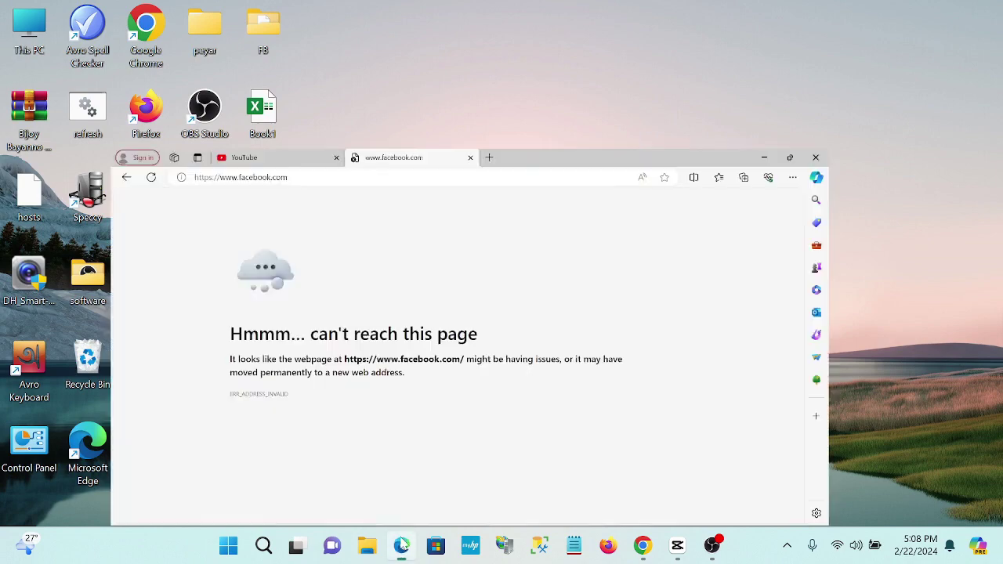
pyautogui.click(251, 14)
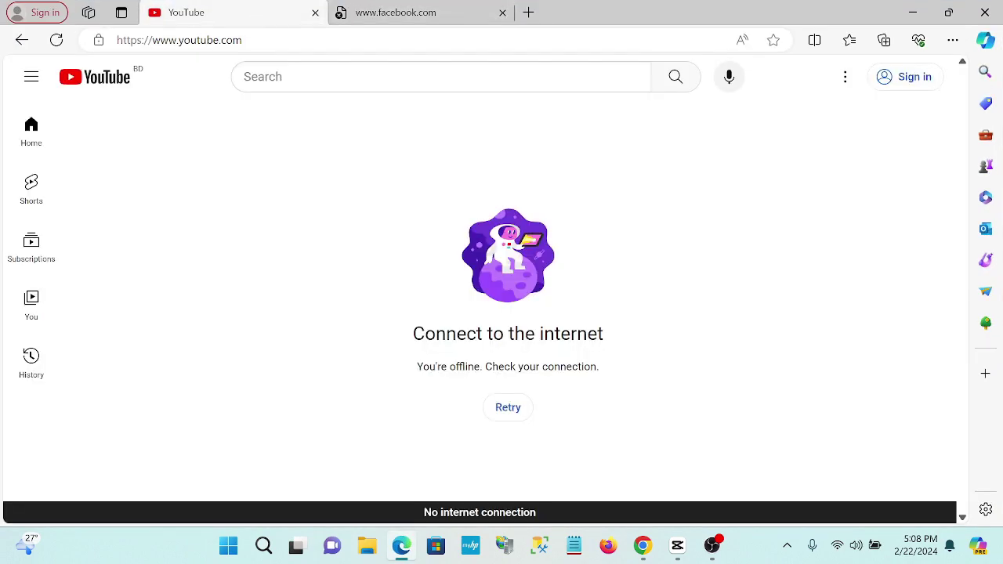
pyautogui.hotkey('ctrl', 'l')
pyautogui.press('Return')
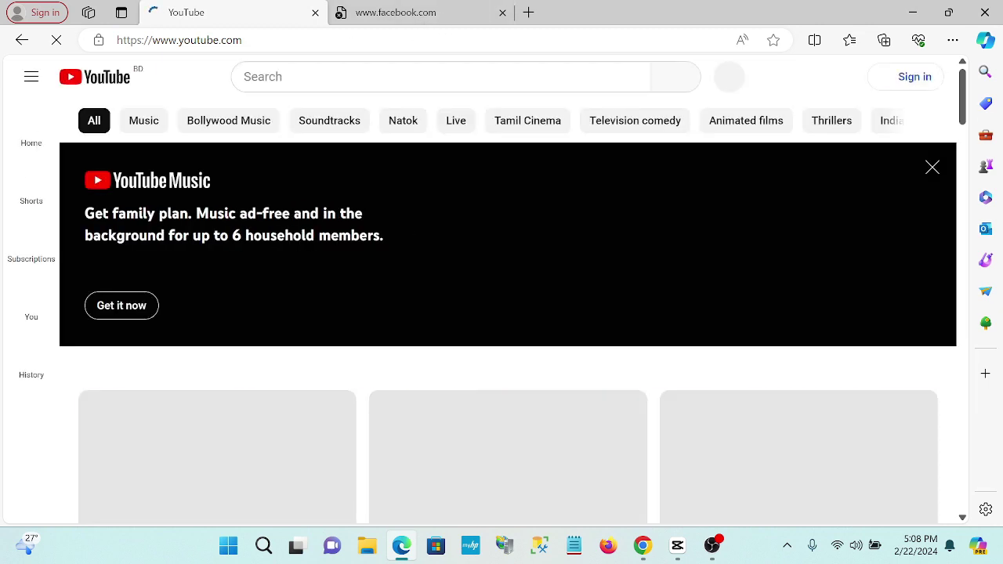
pyautogui.scroll(-2, 512, 220)
pyautogui.scroll(2, 426, 202)
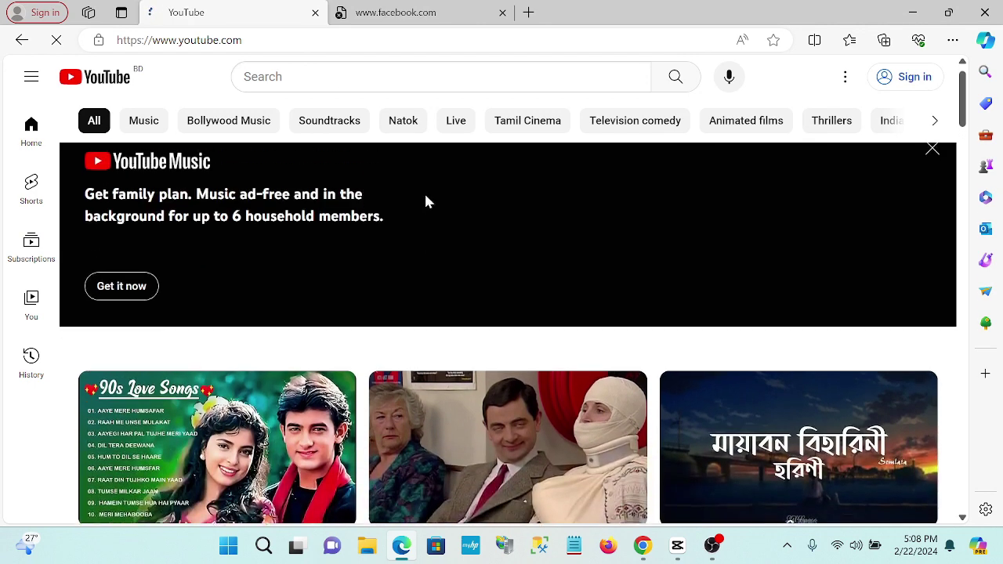
pyautogui.click(396, 12)
pyautogui.click(394, 40)
pyautogui.press('Return')
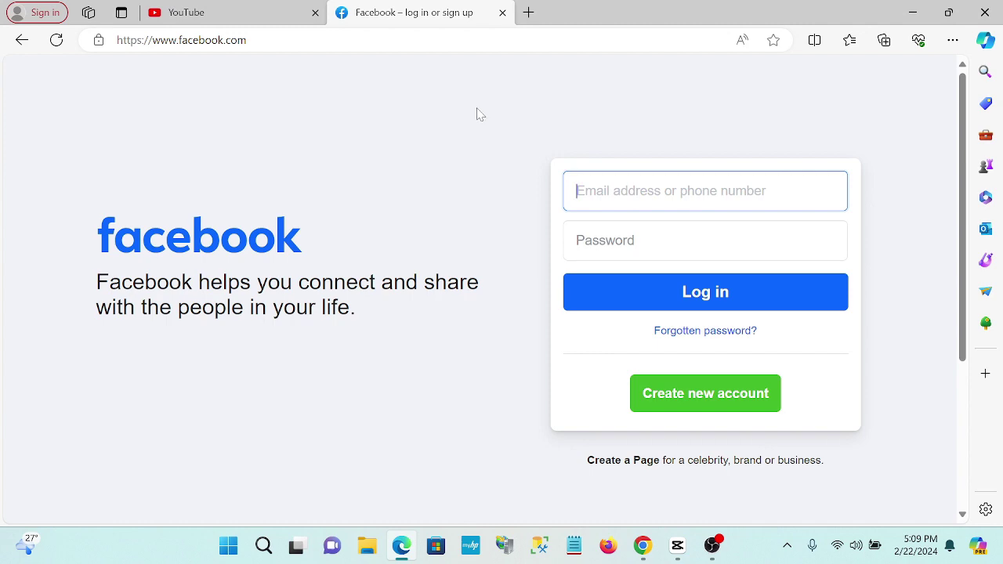
pyautogui.click(913, 12)
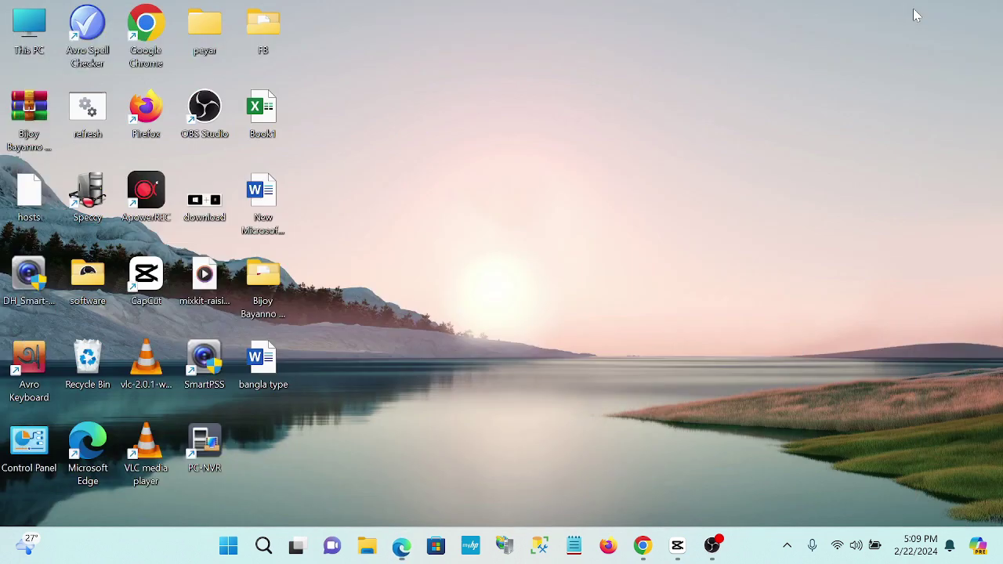